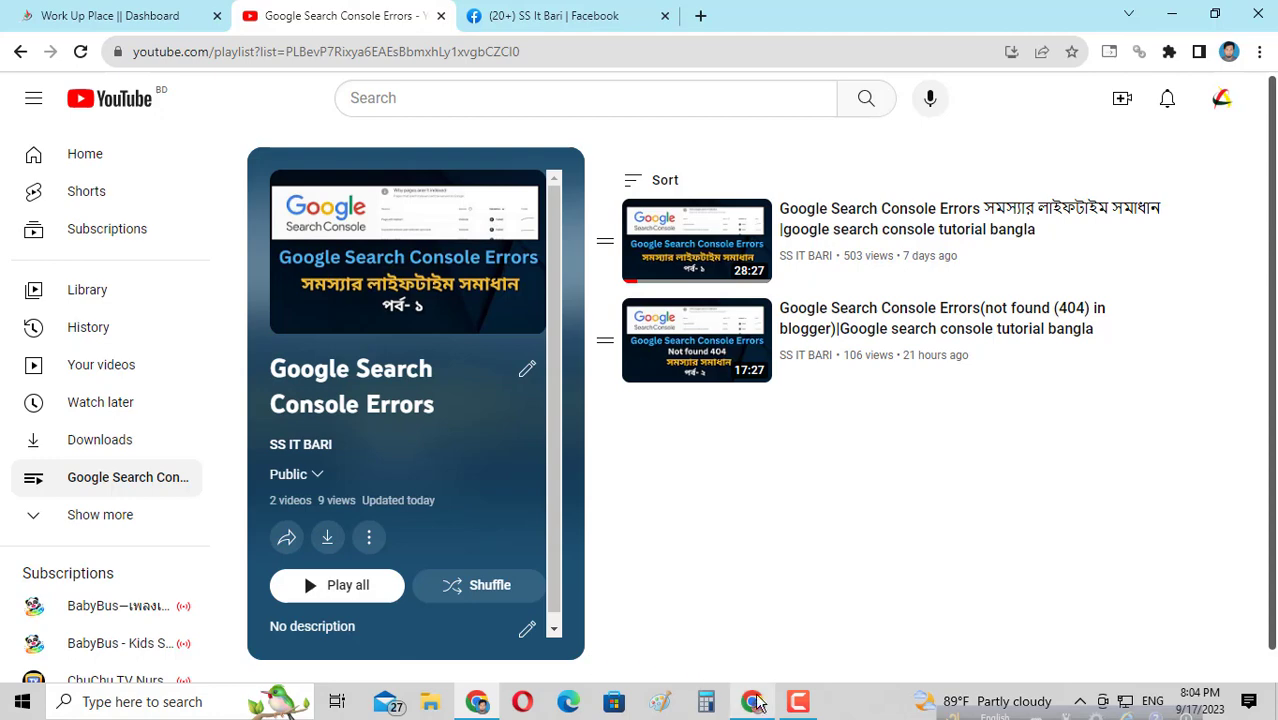
# - Switch to Google Search Console and examine the page indexing report's reasons why sobaritbd.com pages aren't indexed
pyautogui.click(758, 702)
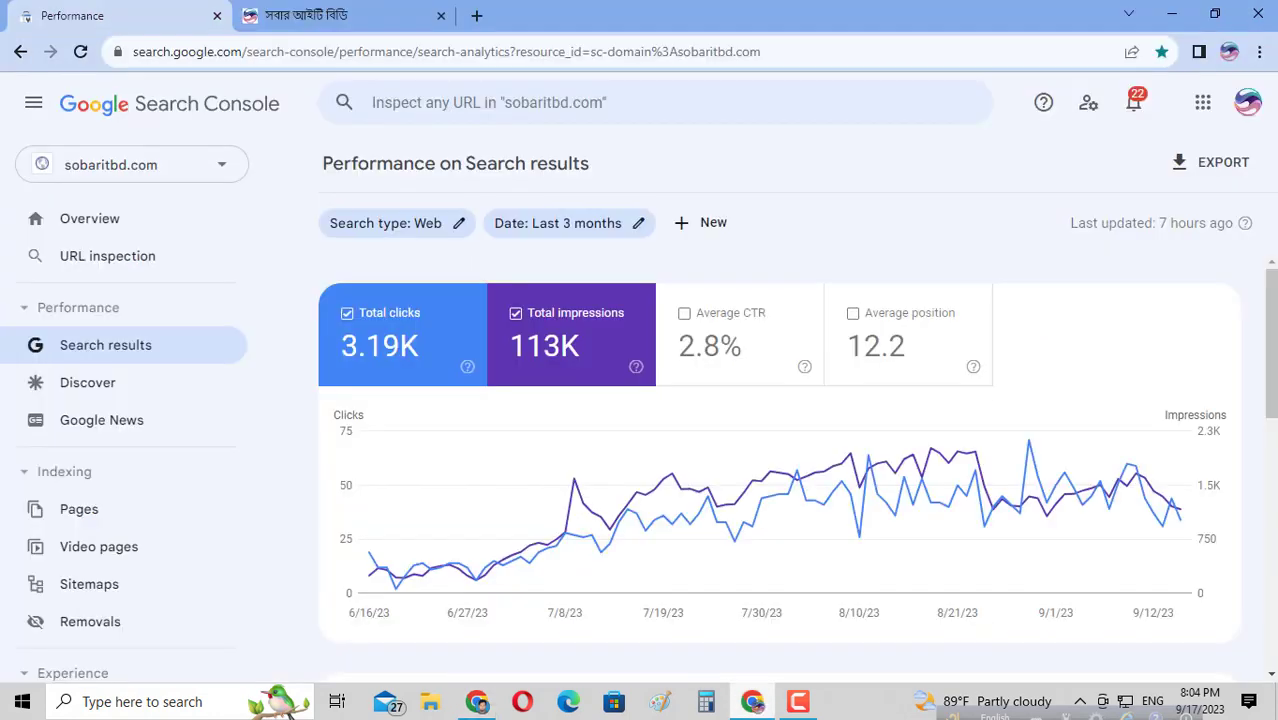
pyautogui.click(82, 519)
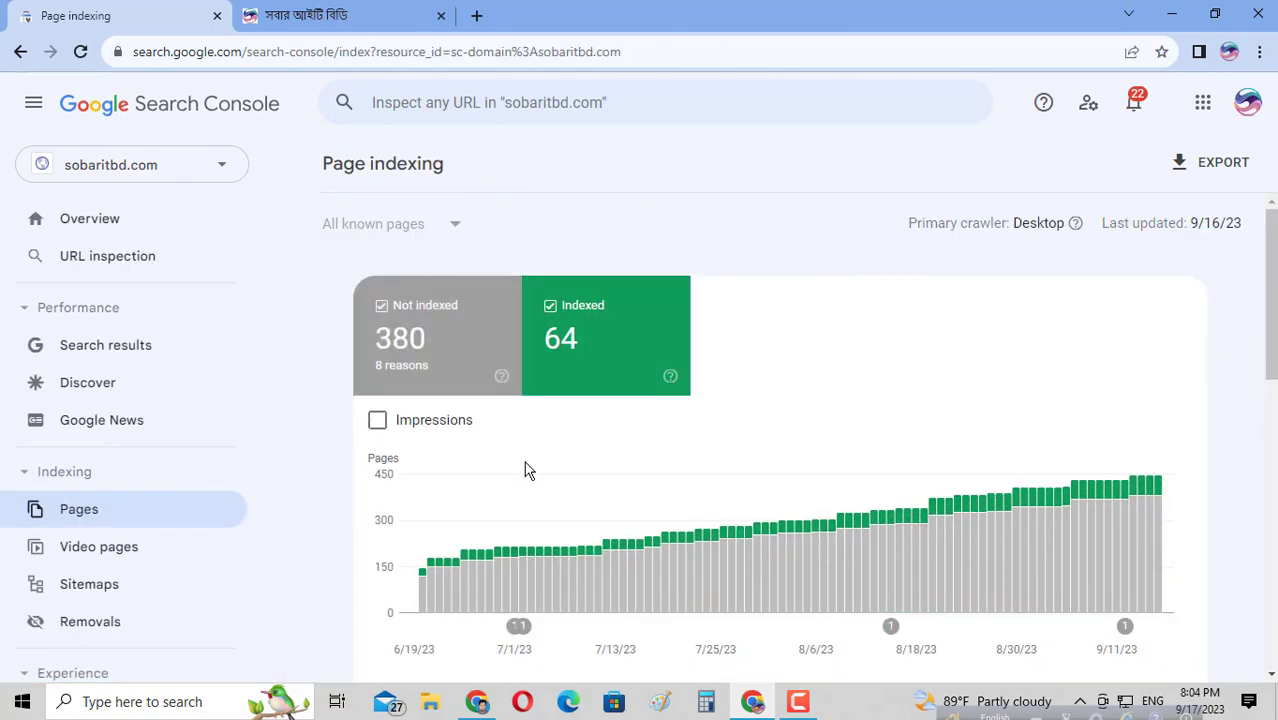
pyautogui.scroll(-3, 528, 470)
pyautogui.scroll(-3, 528, 470)
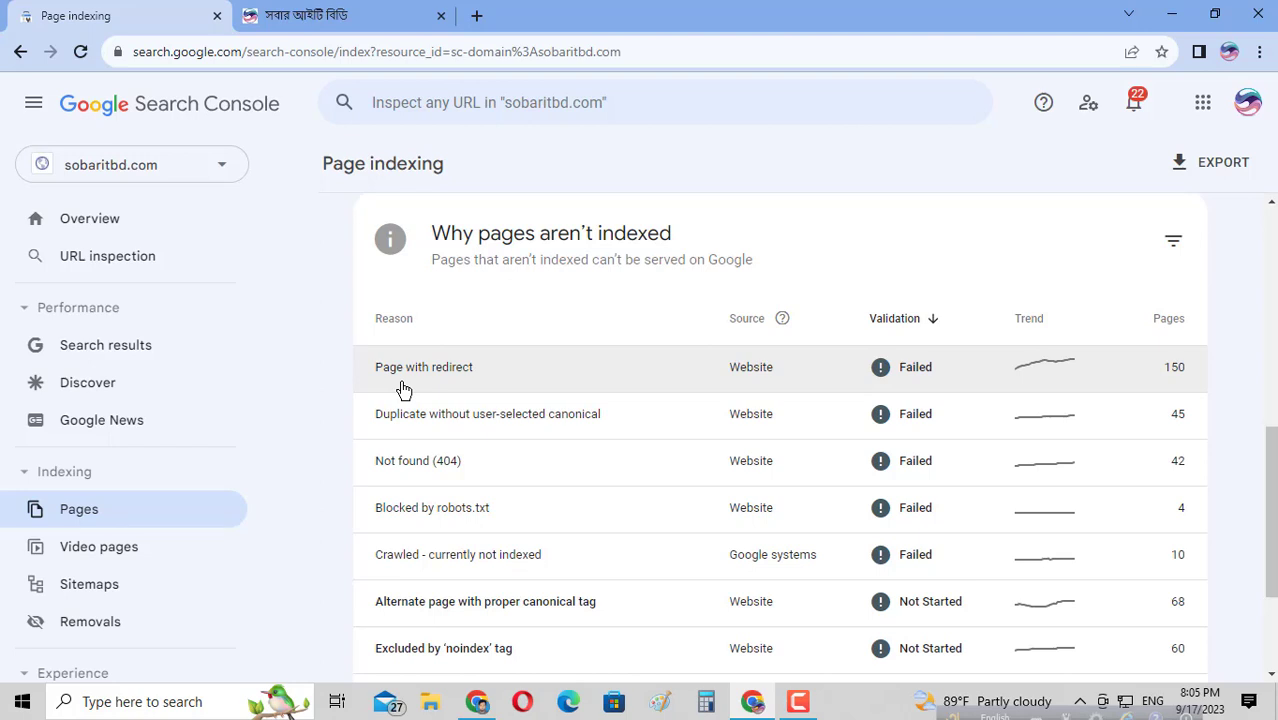
pyautogui.scroll(-2, 536, 345)
pyautogui.scroll(3, 536, 345)
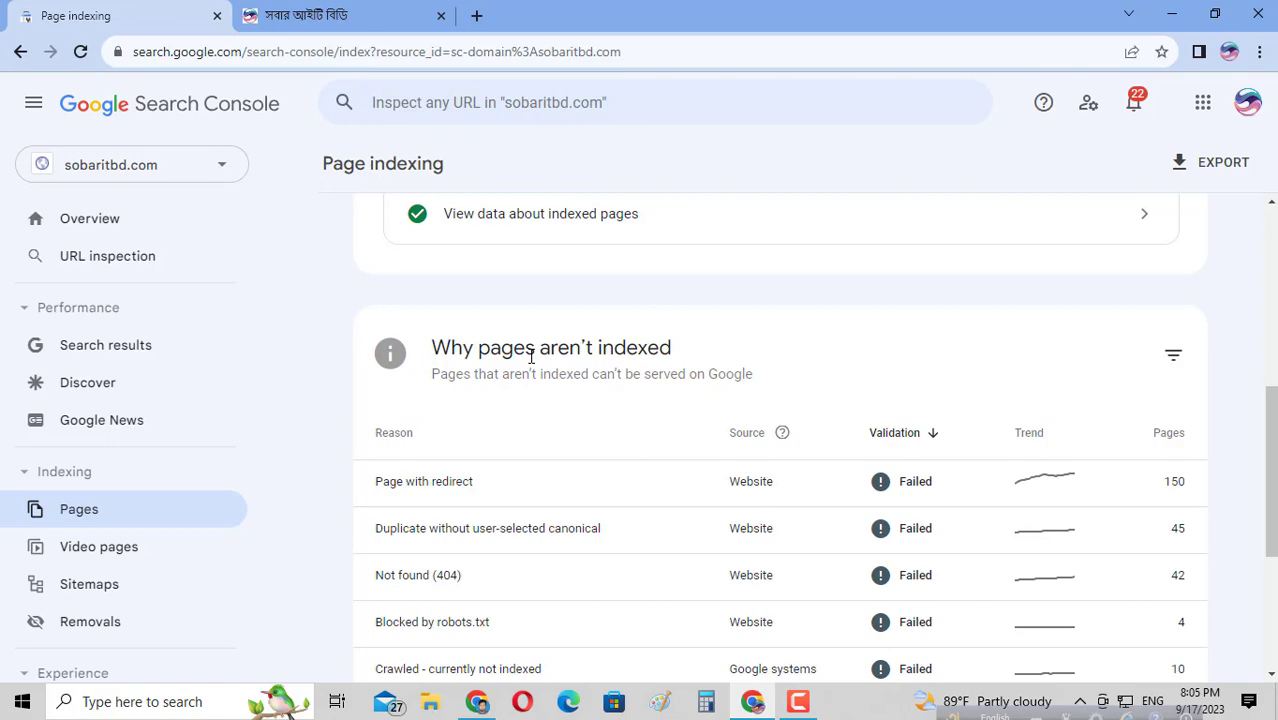
pyautogui.scroll(2, 545, 357)
pyautogui.scroll(-5, 551, 360)
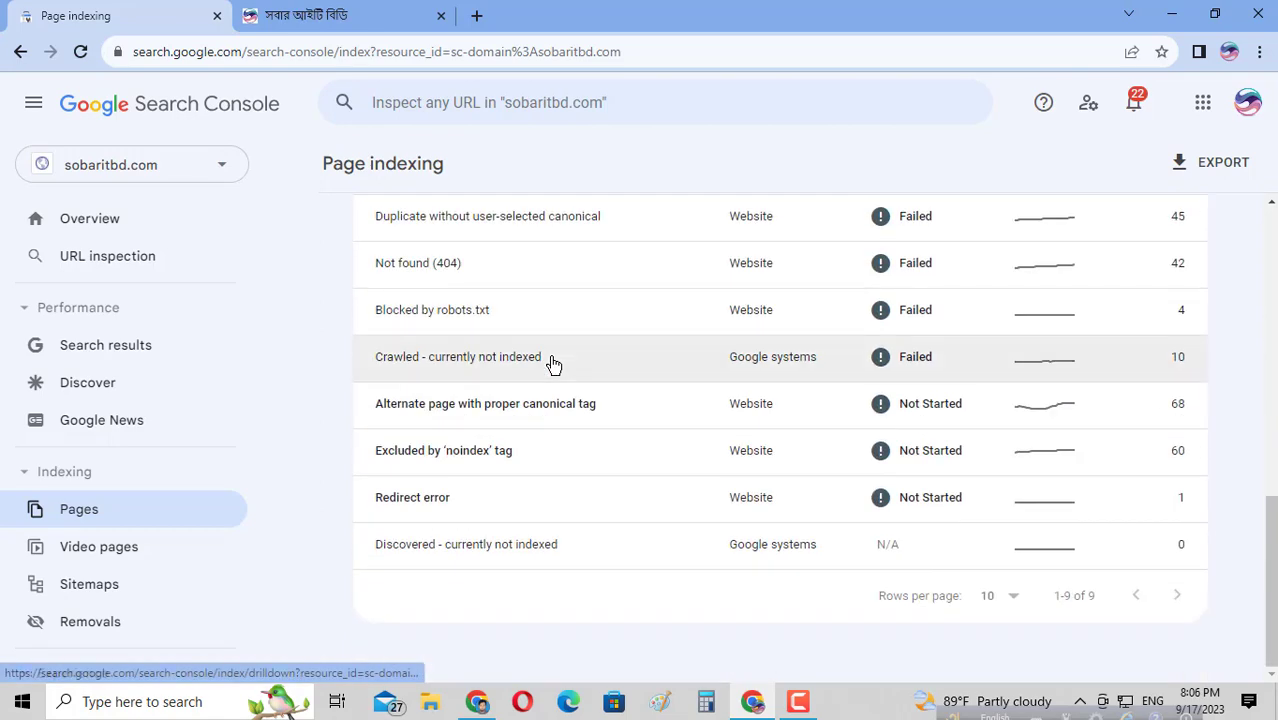
pyautogui.scroll(2, 553, 363)
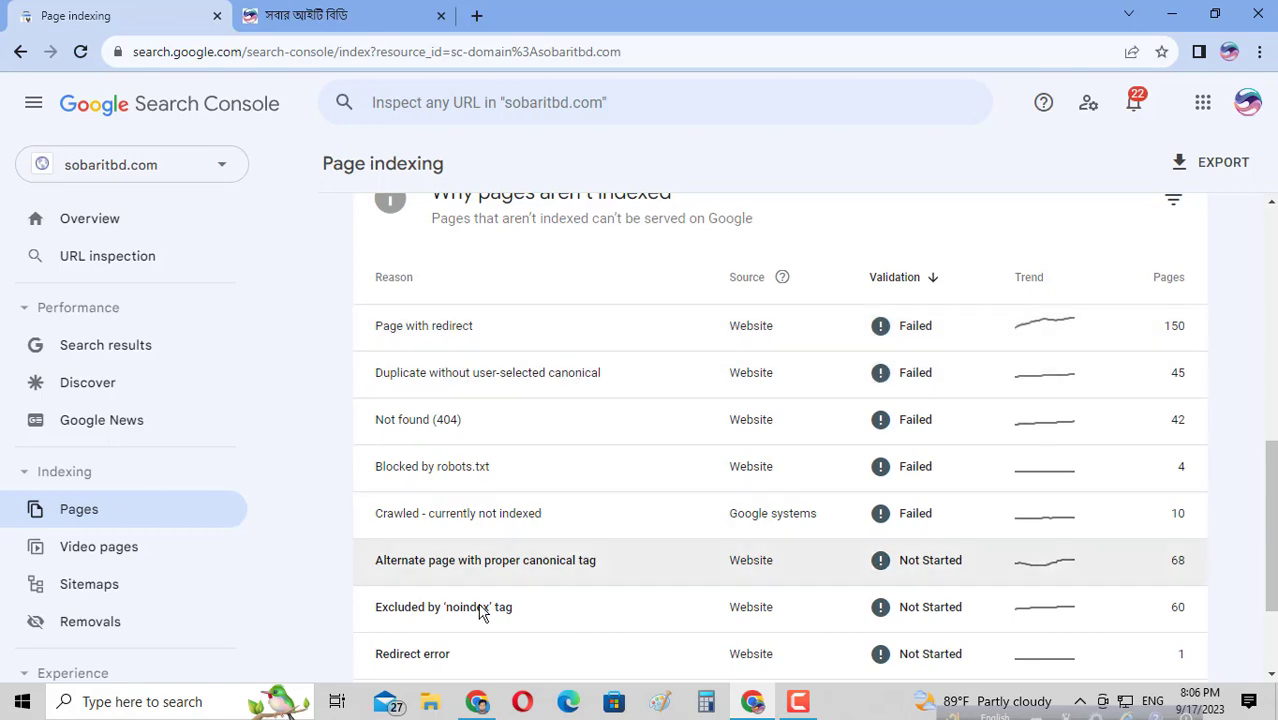
# - View the Google Search Console Errors playlist on YouTube and the SS It Bari Facebook videos page, returning to Search Console
pyautogui.click(476, 701)
pyautogui.click(548, 12)
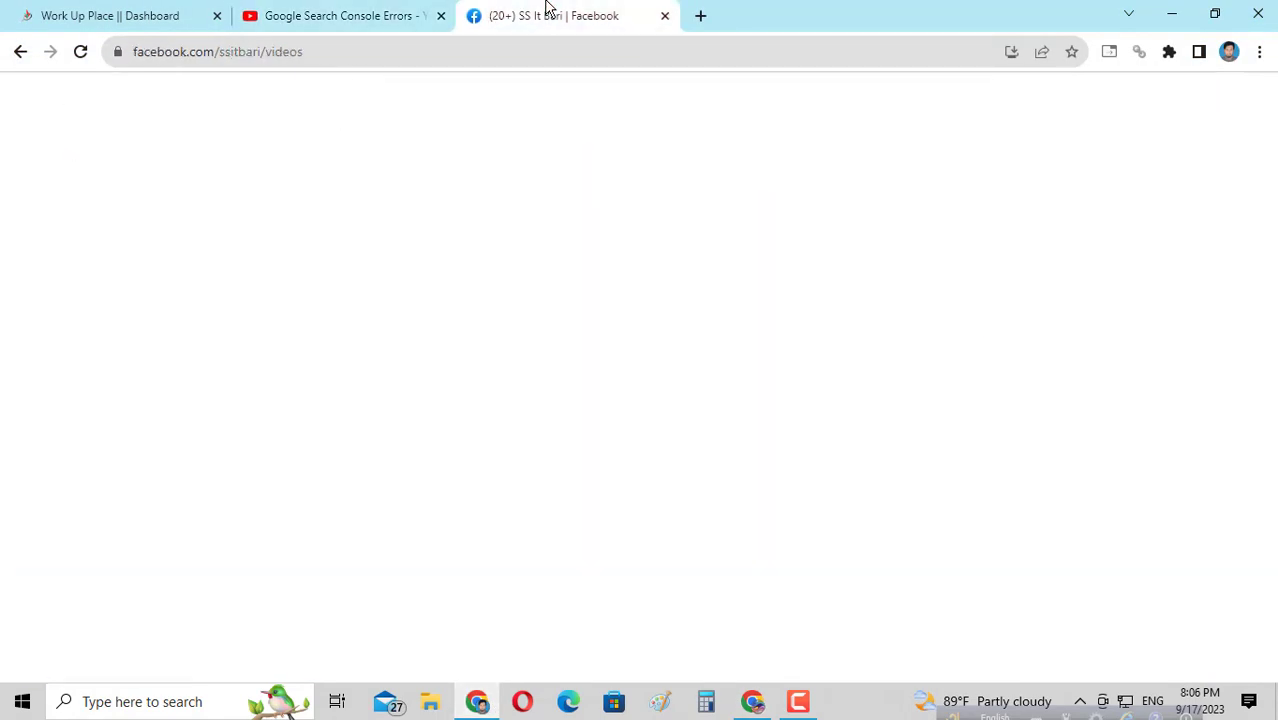
pyautogui.click(380, 12)
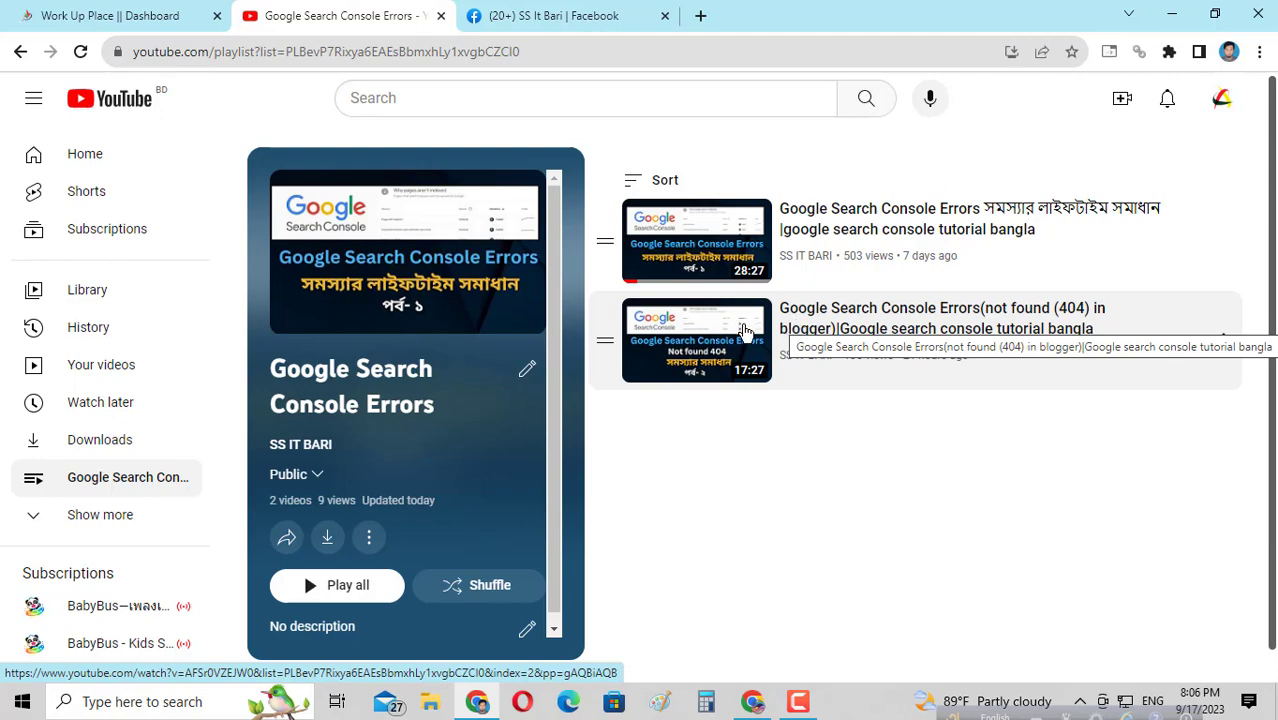
pyautogui.click(486, 20)
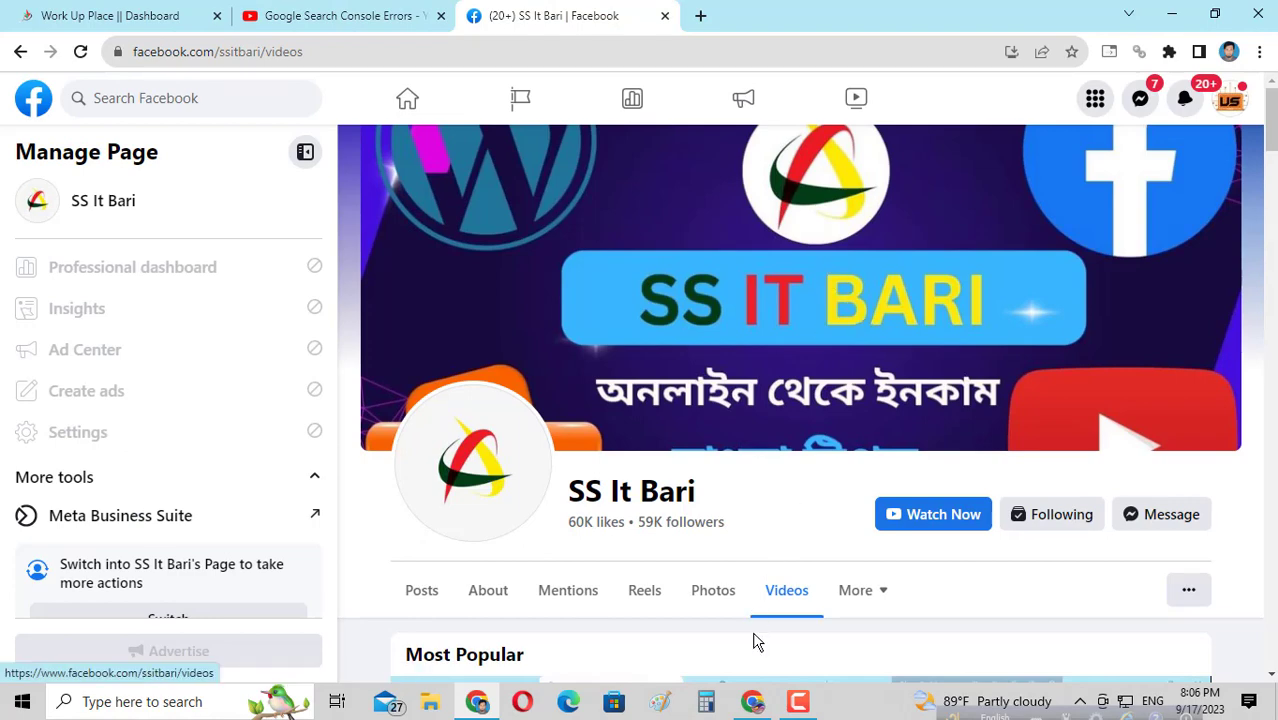
pyautogui.click(754, 705)
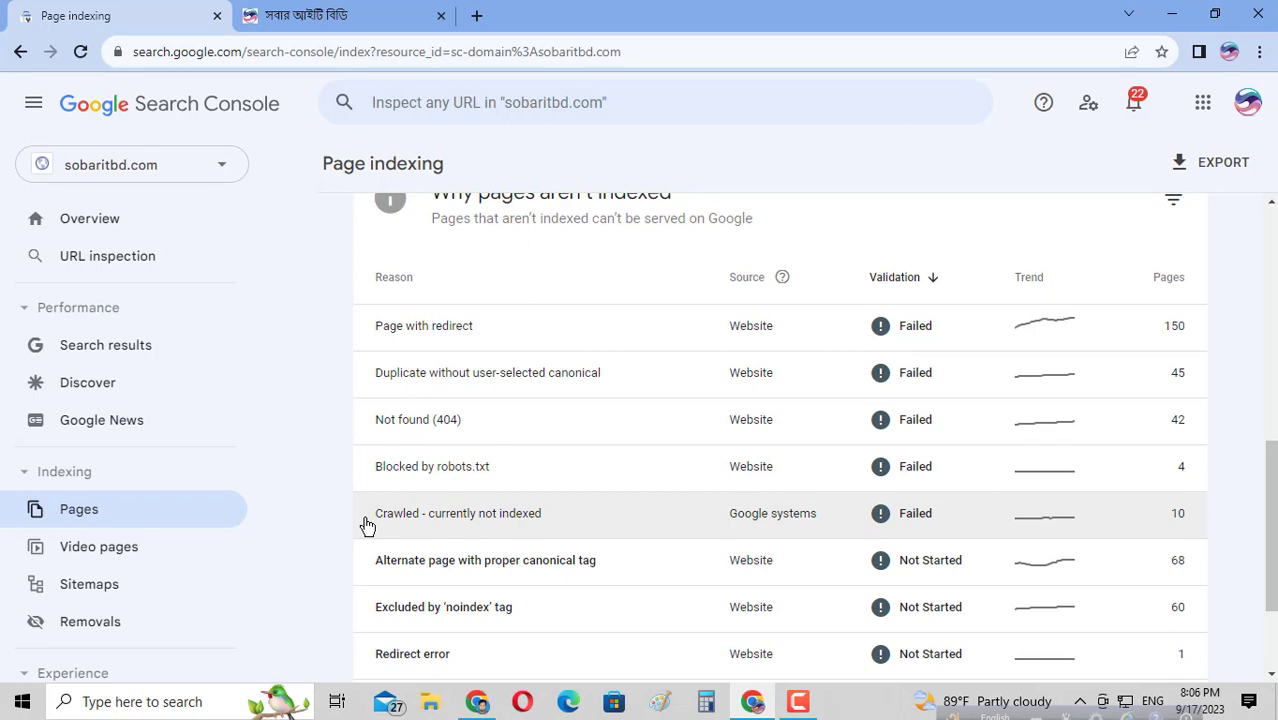
# - Open the "Page with redirect" issue from the non-indexed reasons and review its example URLs
pyautogui.scroll(2, 505, 523)
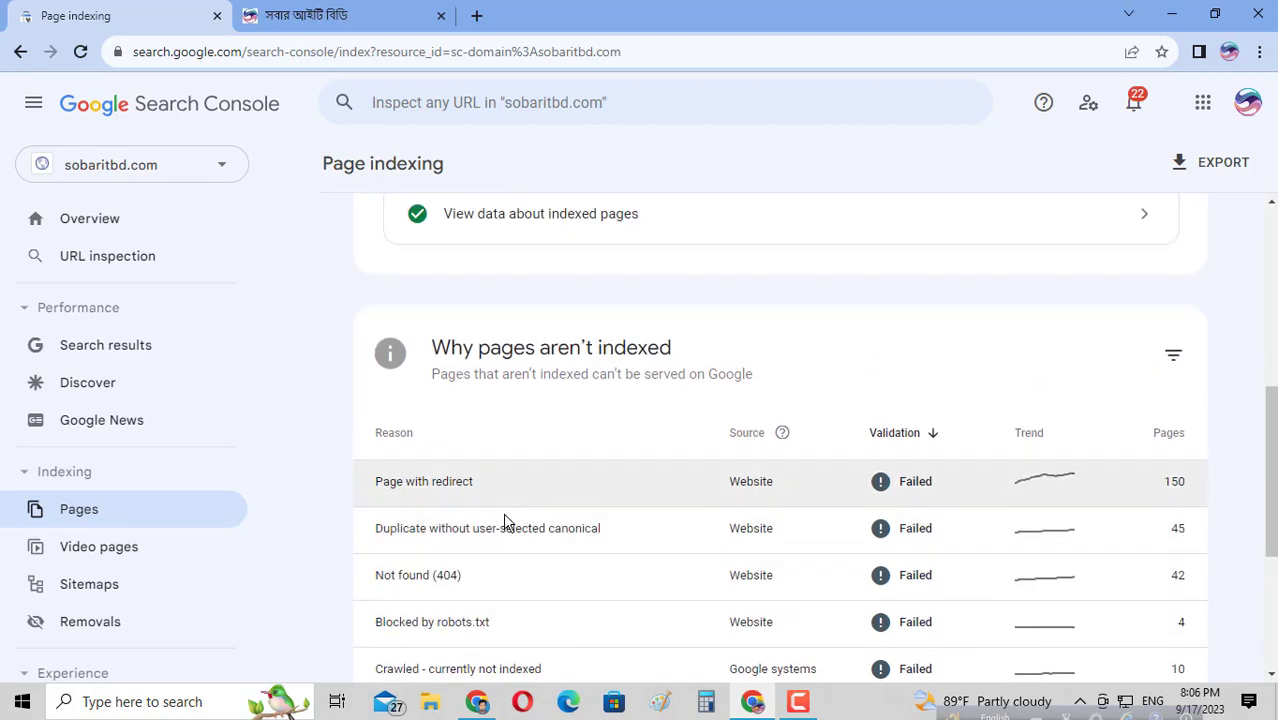
pyautogui.scroll(-2, 494, 557)
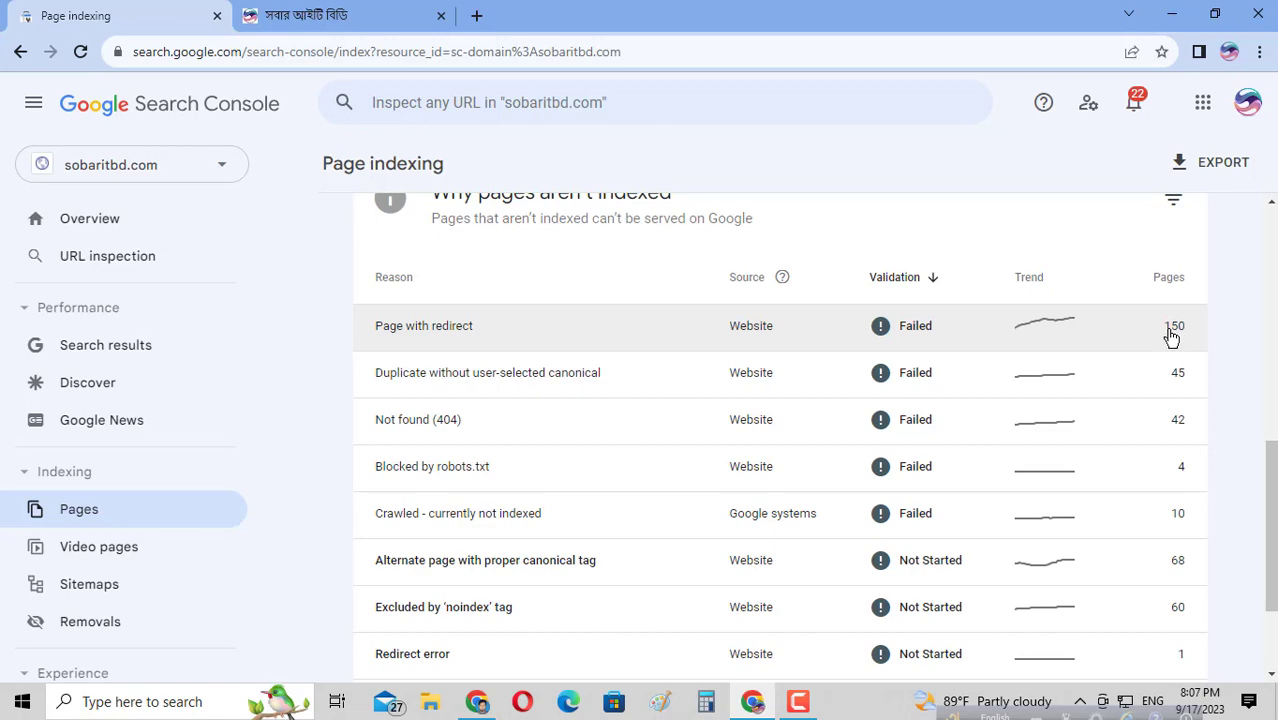
pyautogui.click(447, 328)
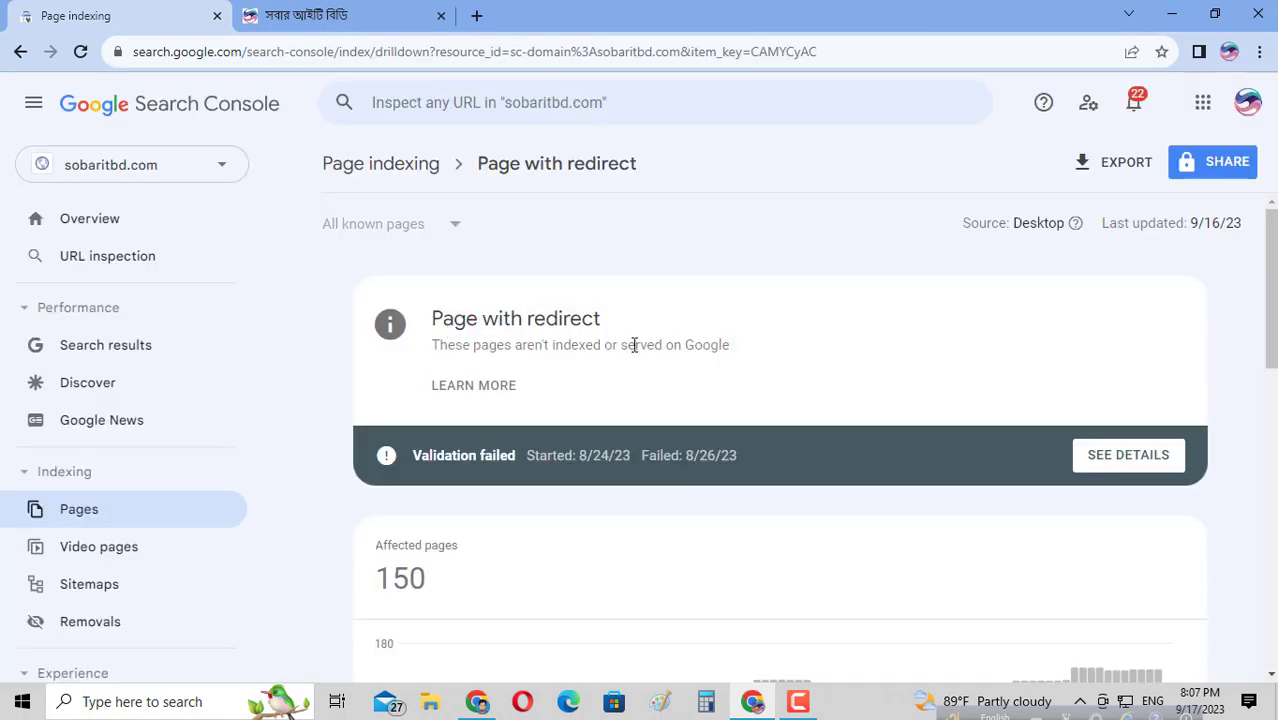
pyautogui.scroll(-6, 676, 573)
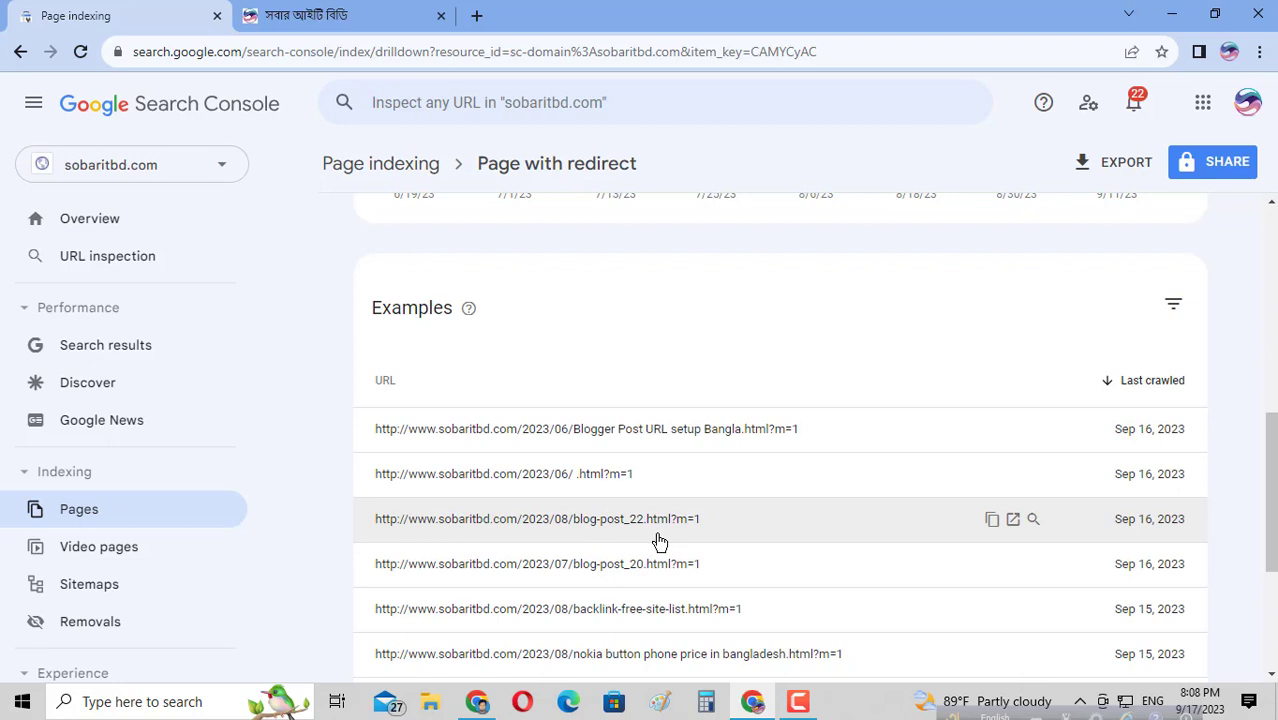
pyautogui.scroll(-3, 659, 541)
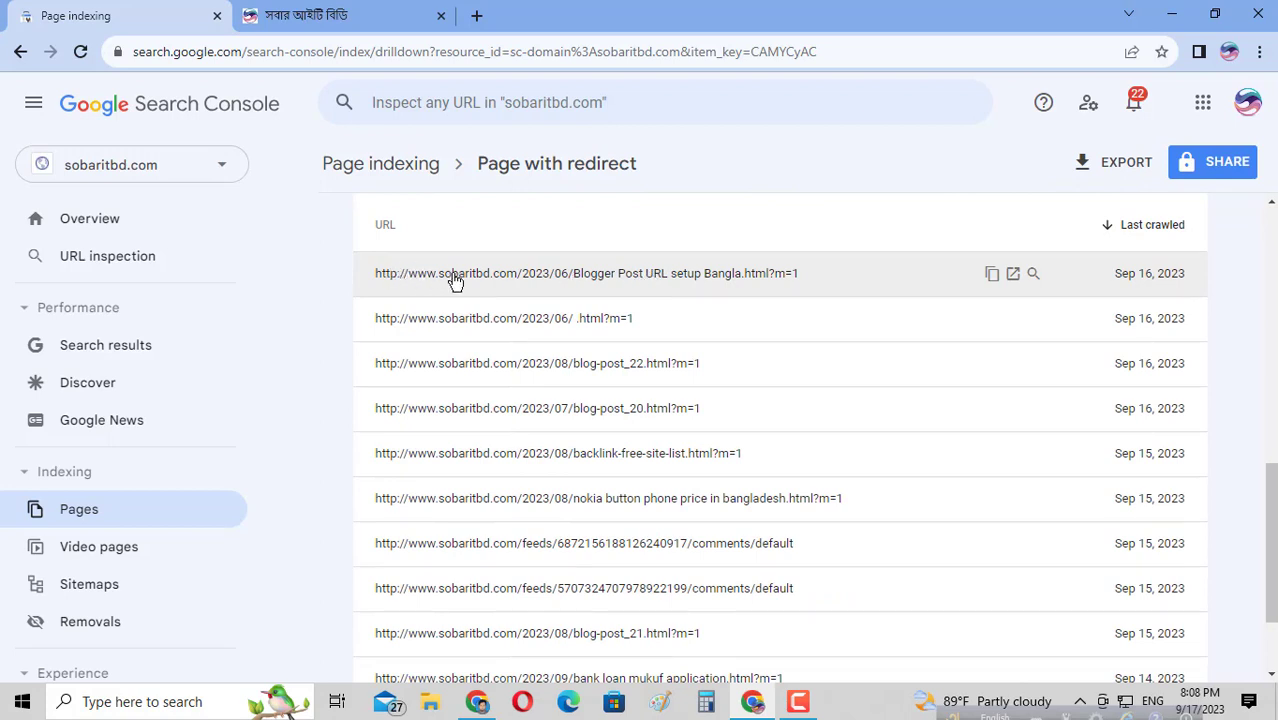
# - Open the "Blogger Post URL setup Bangla.html?m=1" example in a new tab, highlight its post title, and return to the examples
pyautogui.click(1013, 275)
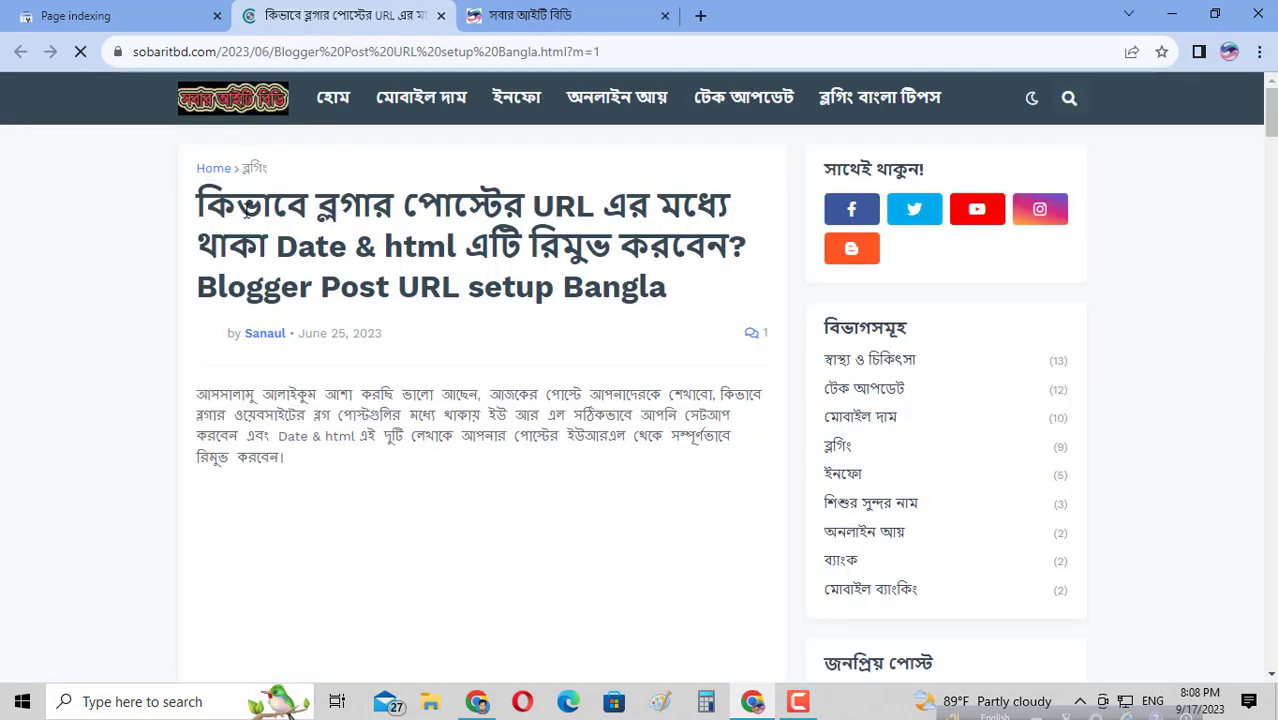
pyautogui.moveTo(203, 200); pyautogui.dragTo(688, 297)
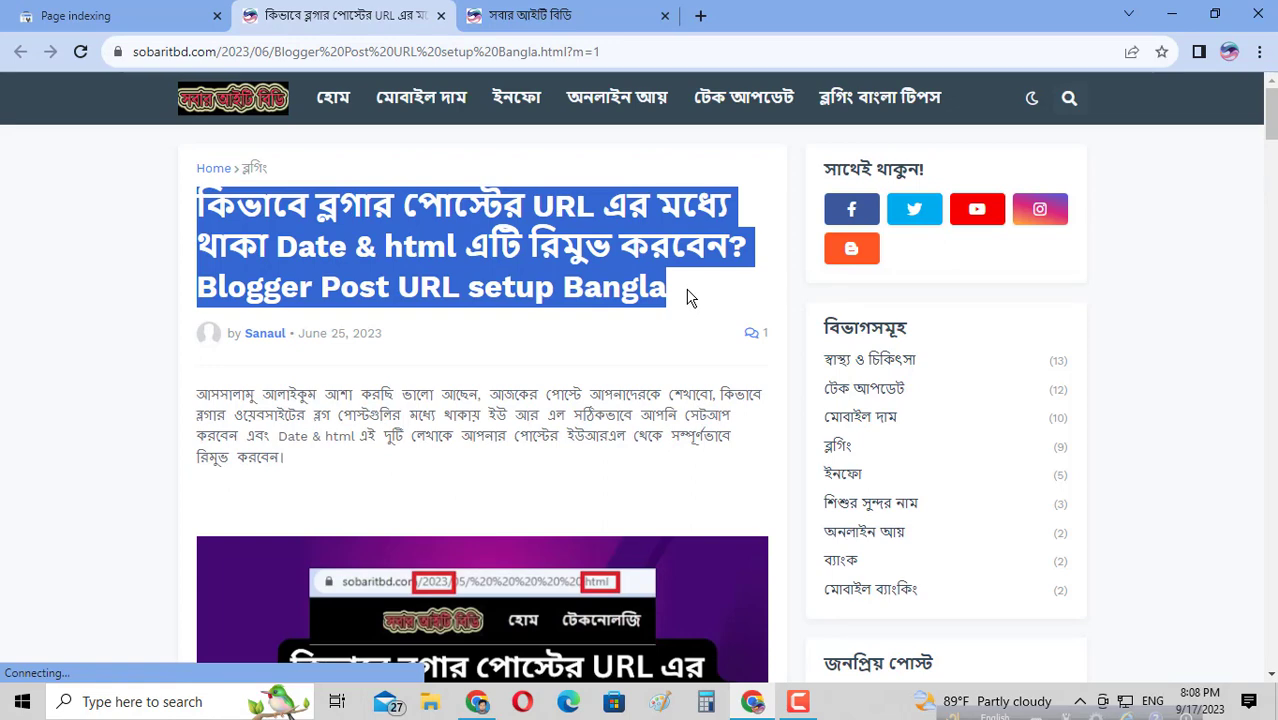
pyautogui.click(96, 20)
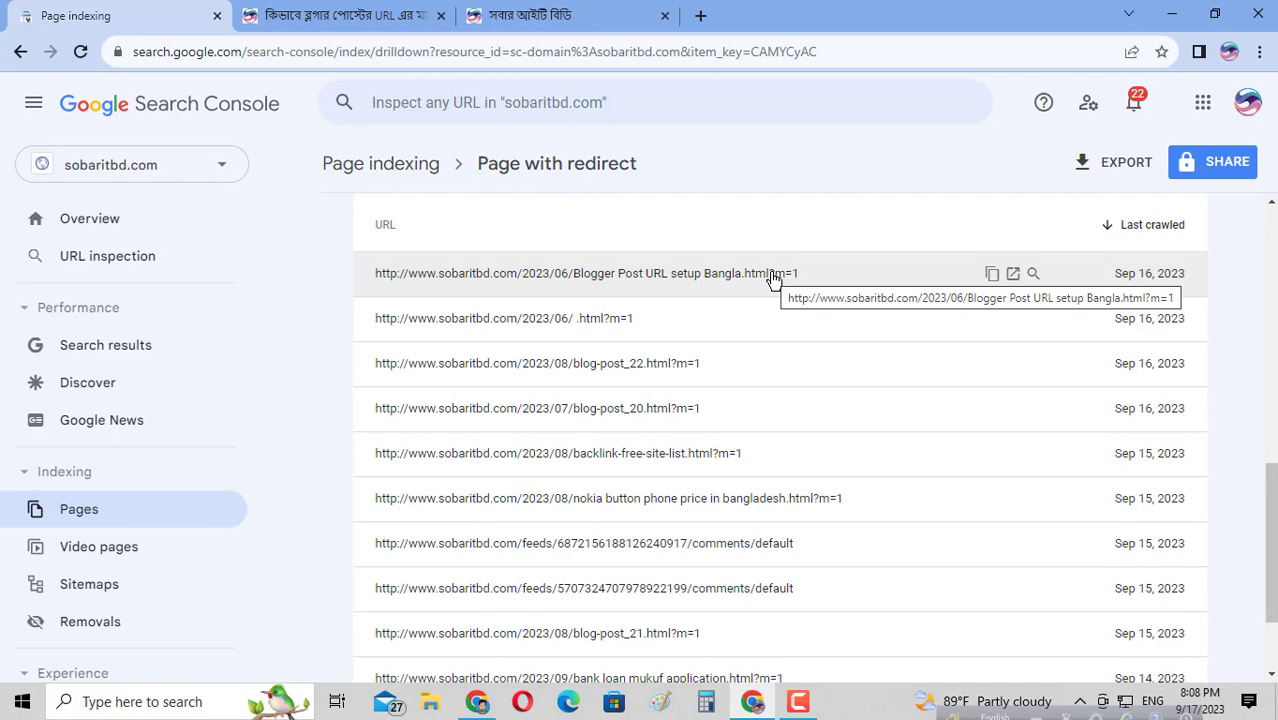
# - Inspect the "Blogger Post URL setup Bangla.html?m=1" URL, highlight its Google status, and check it against the live post
pyautogui.click(1033, 275)
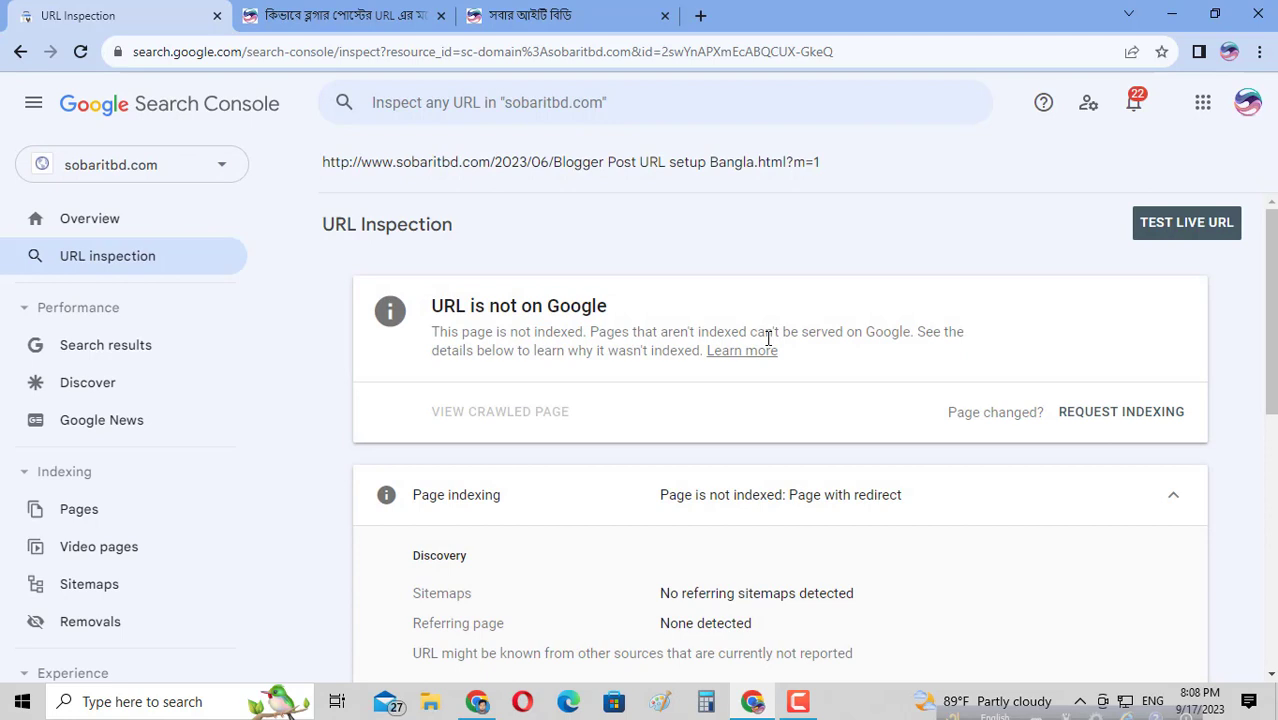
pyautogui.moveTo(431, 306); pyautogui.dragTo(630, 311)
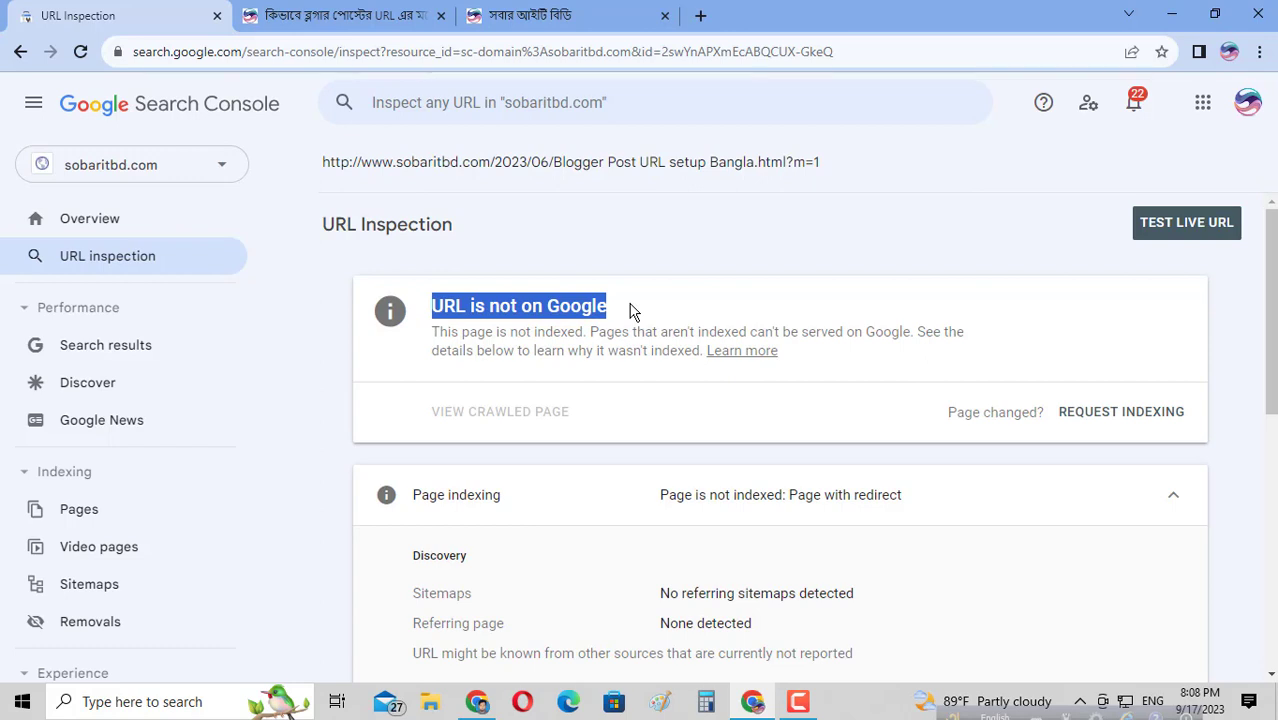
pyautogui.click(330, 15)
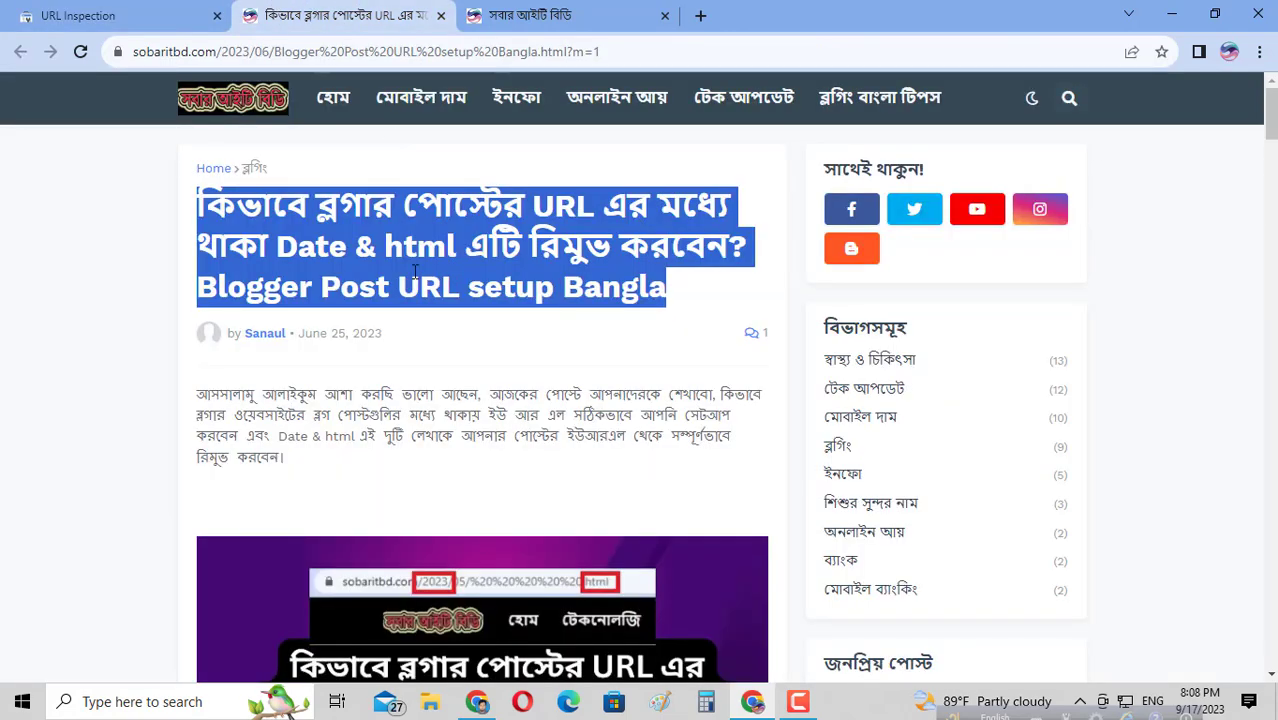
pyautogui.scroll(-4, 414, 290)
pyautogui.scroll(4, 412, 290)
pyautogui.click(130, 15)
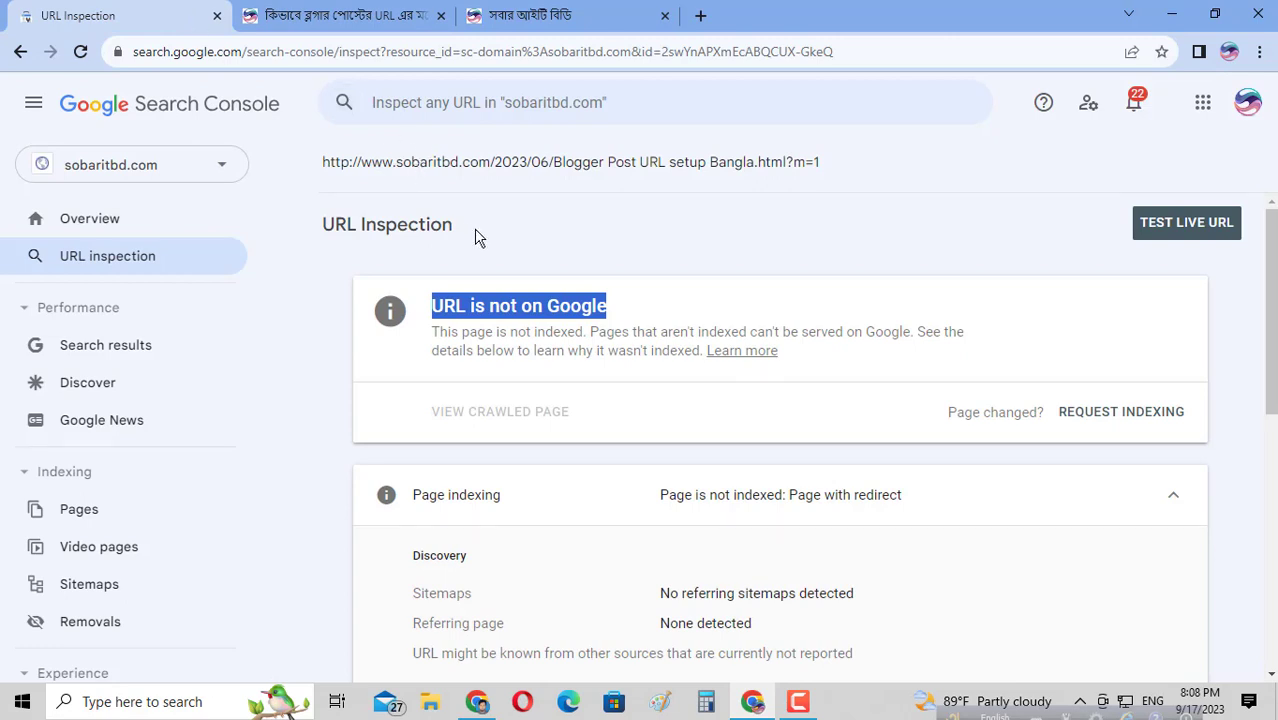
# - Examine the inspected URL's discovery, crawl and indexing details, highlighting the user-declared canonical address
pyautogui.scroll(-3, 475, 236)
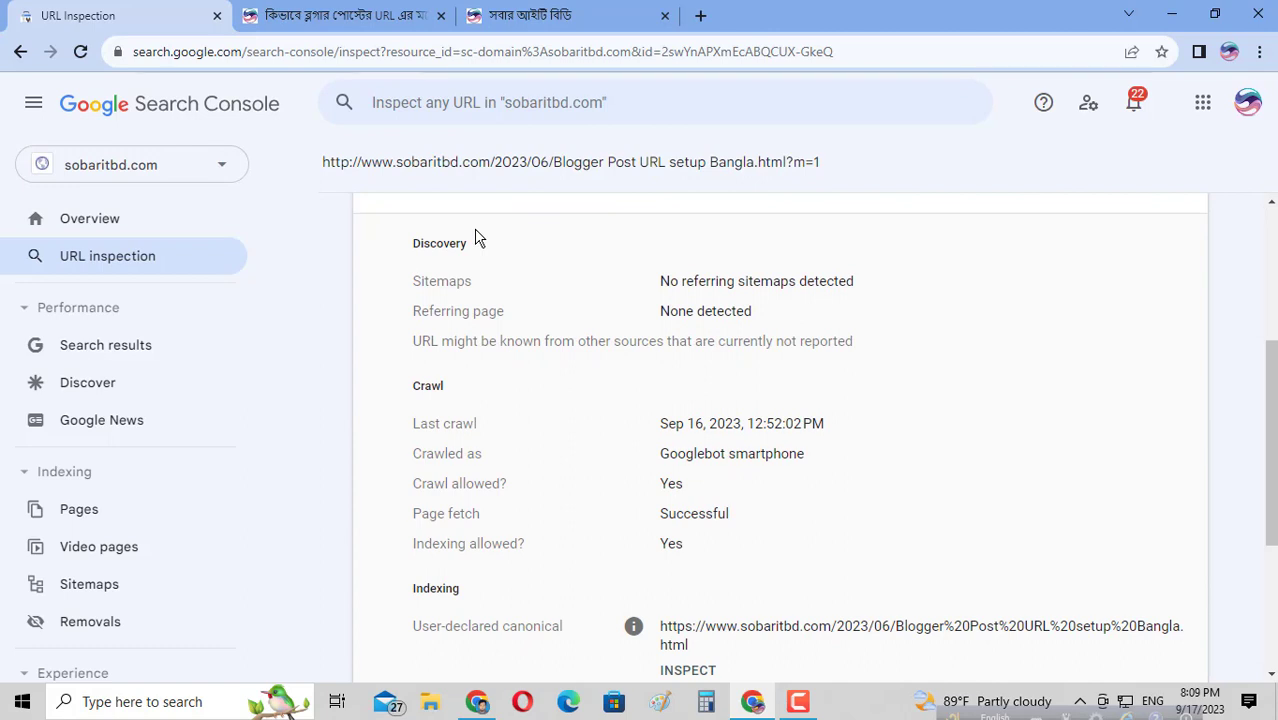
pyautogui.scroll(-3, 476, 238)
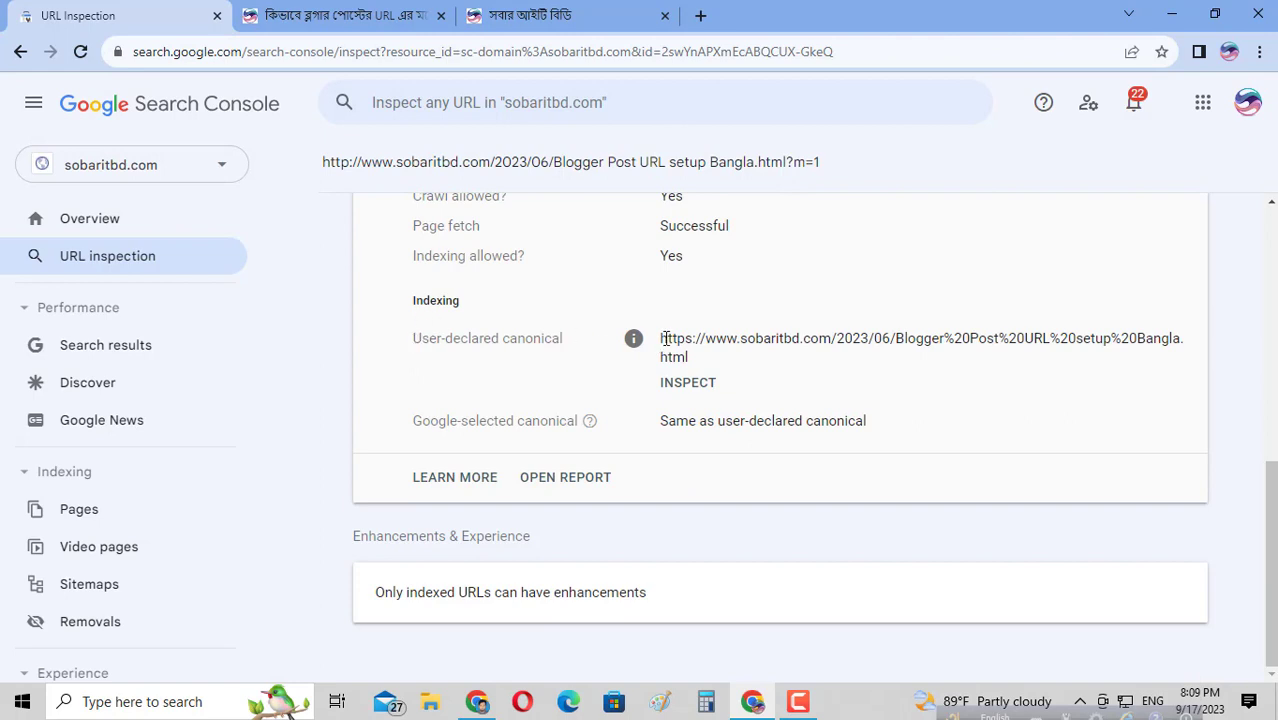
pyautogui.moveTo(676, 340); pyautogui.dragTo(1163, 369)
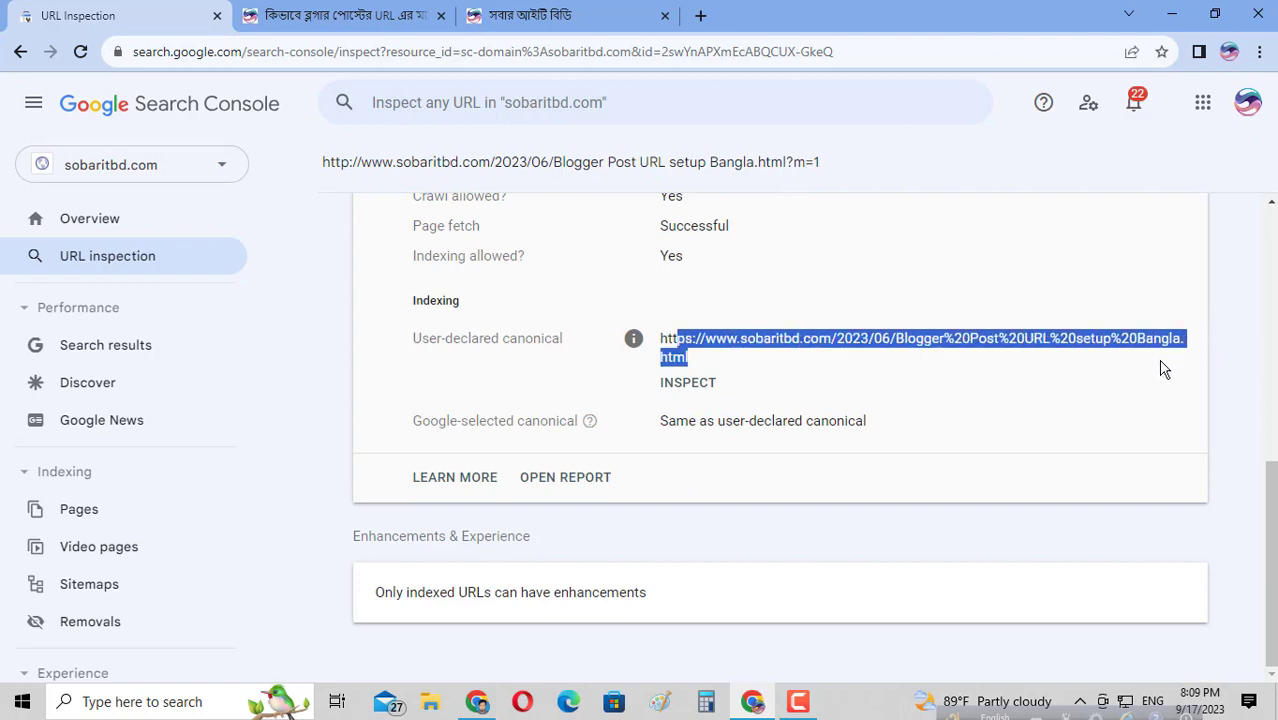
pyautogui.click(818, 366)
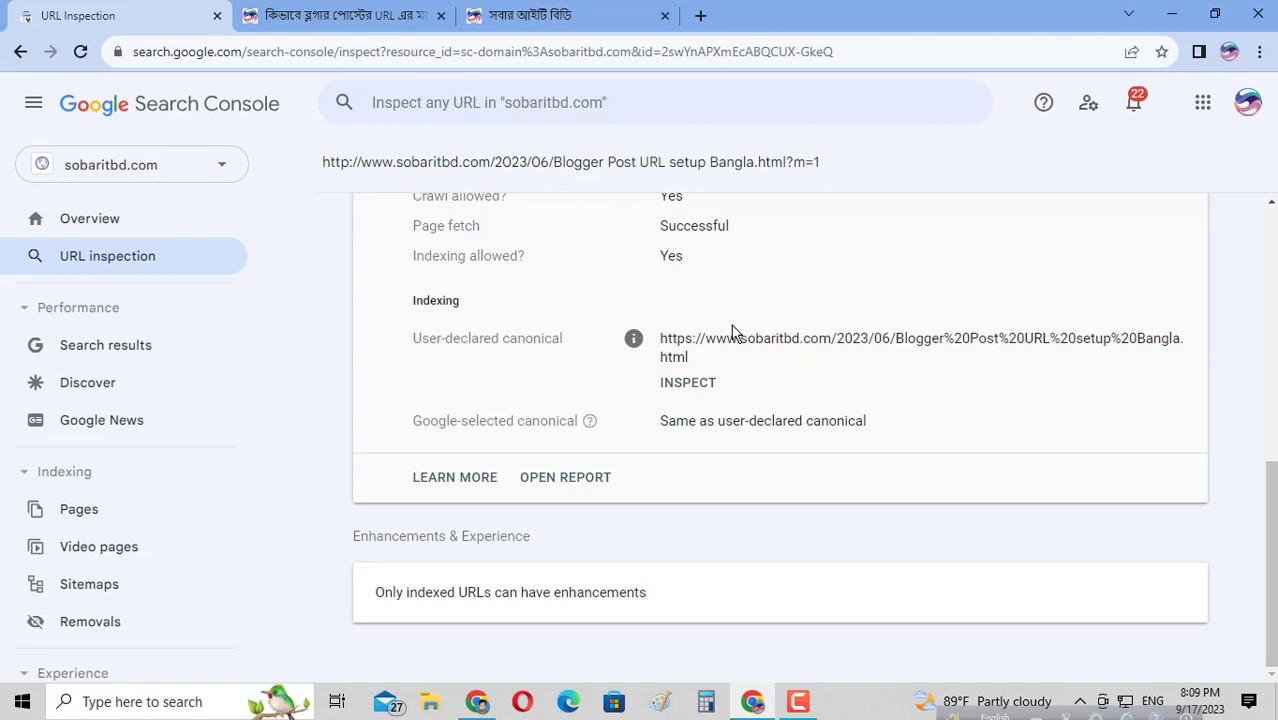
# - Inspect the user-declared canonical URL and highlight its Google status and page address
pyautogui.click(680, 388)
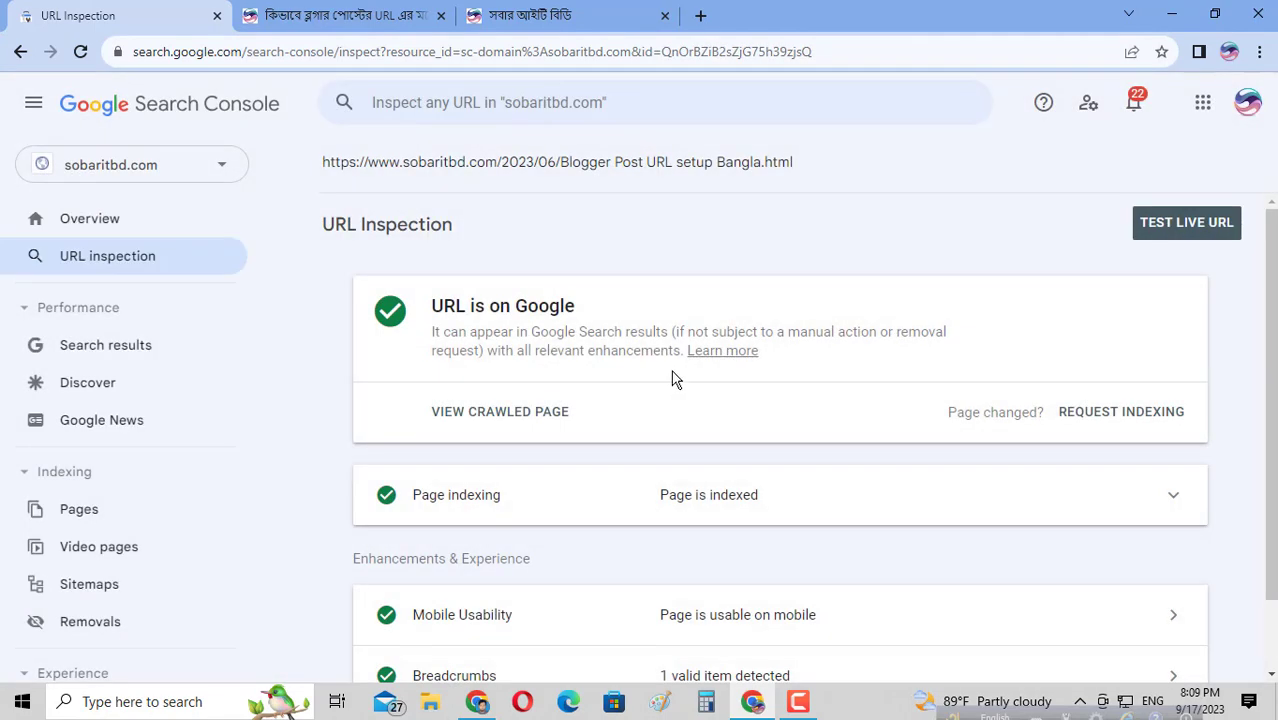
pyautogui.moveTo(464, 308); pyautogui.dragTo(588, 316)
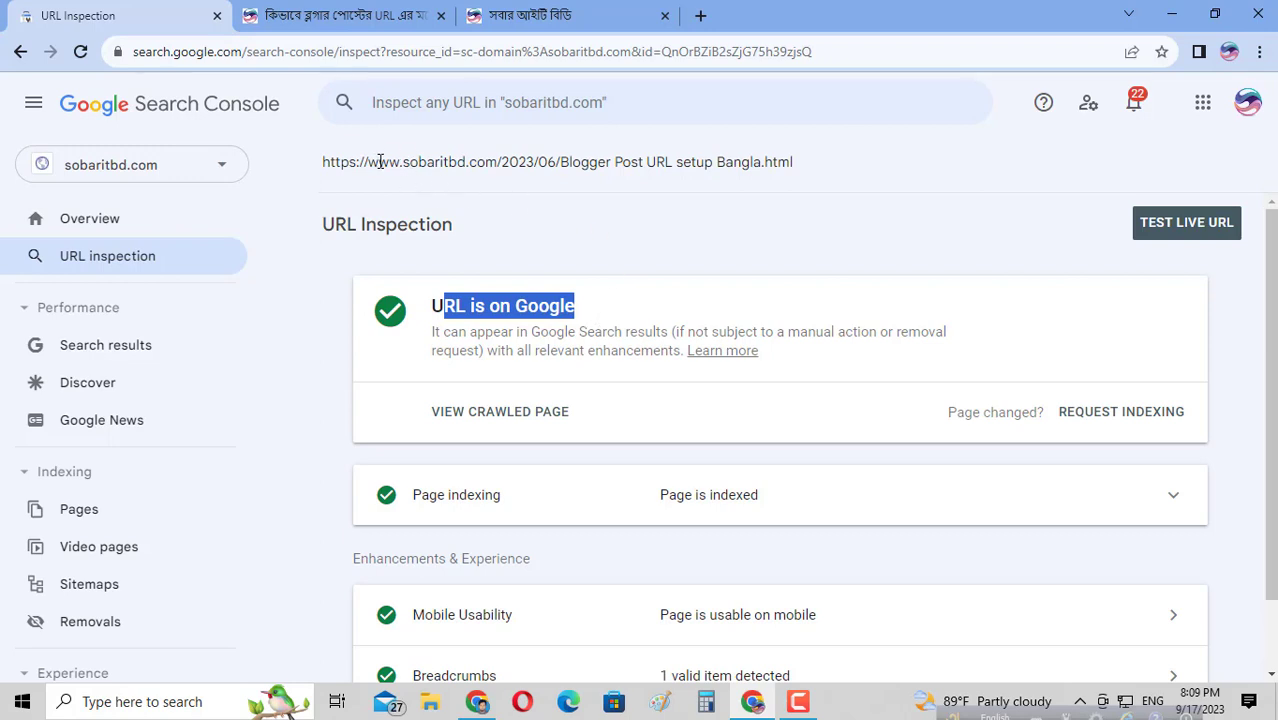
pyautogui.moveTo(377, 163); pyautogui.dragTo(808, 155)
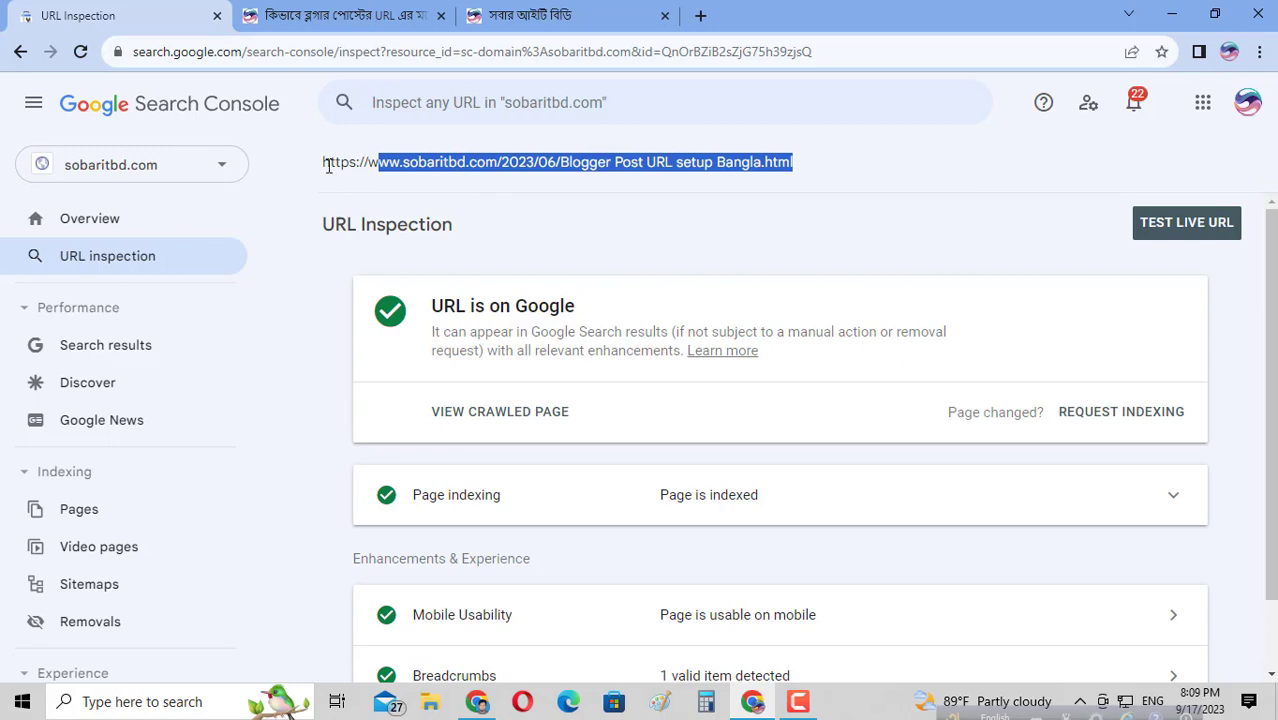
# - Return to the "Page with redirect" examples, reinspect the "Blogger Post URL setup Bangla.html?m=1" URL and select its full address
pyautogui.click(12, 54)
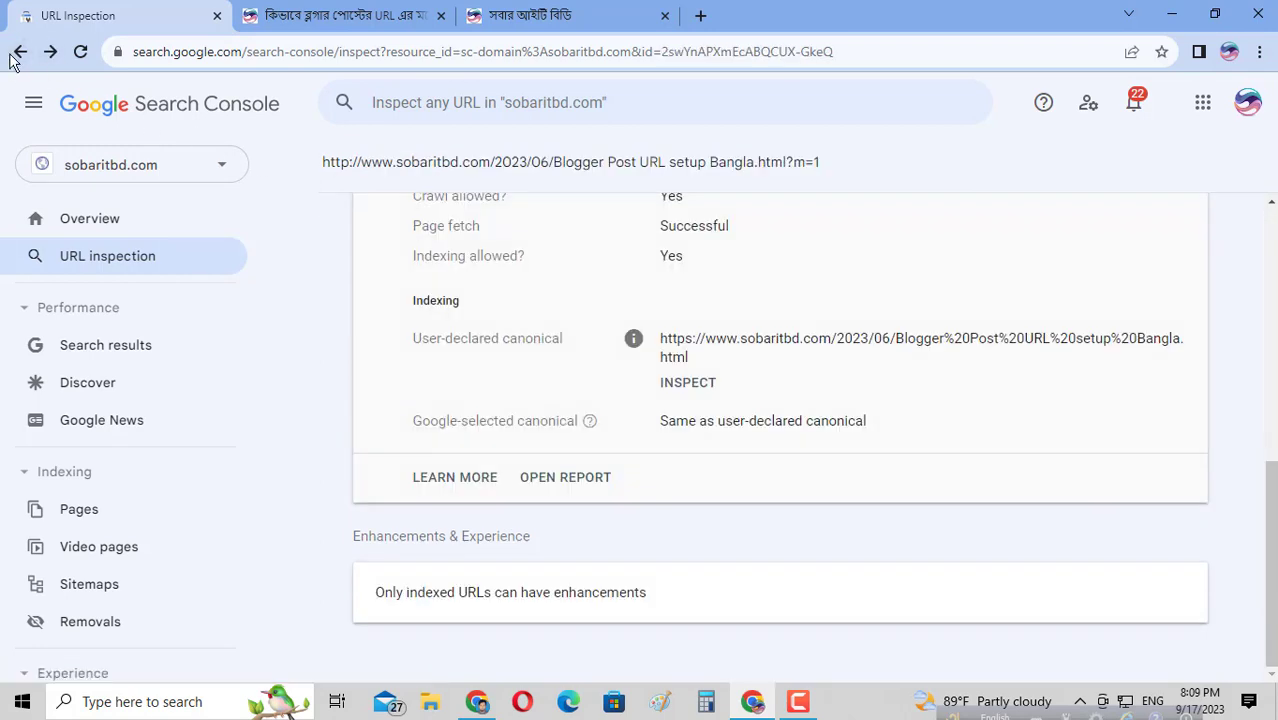
pyautogui.click(20, 51)
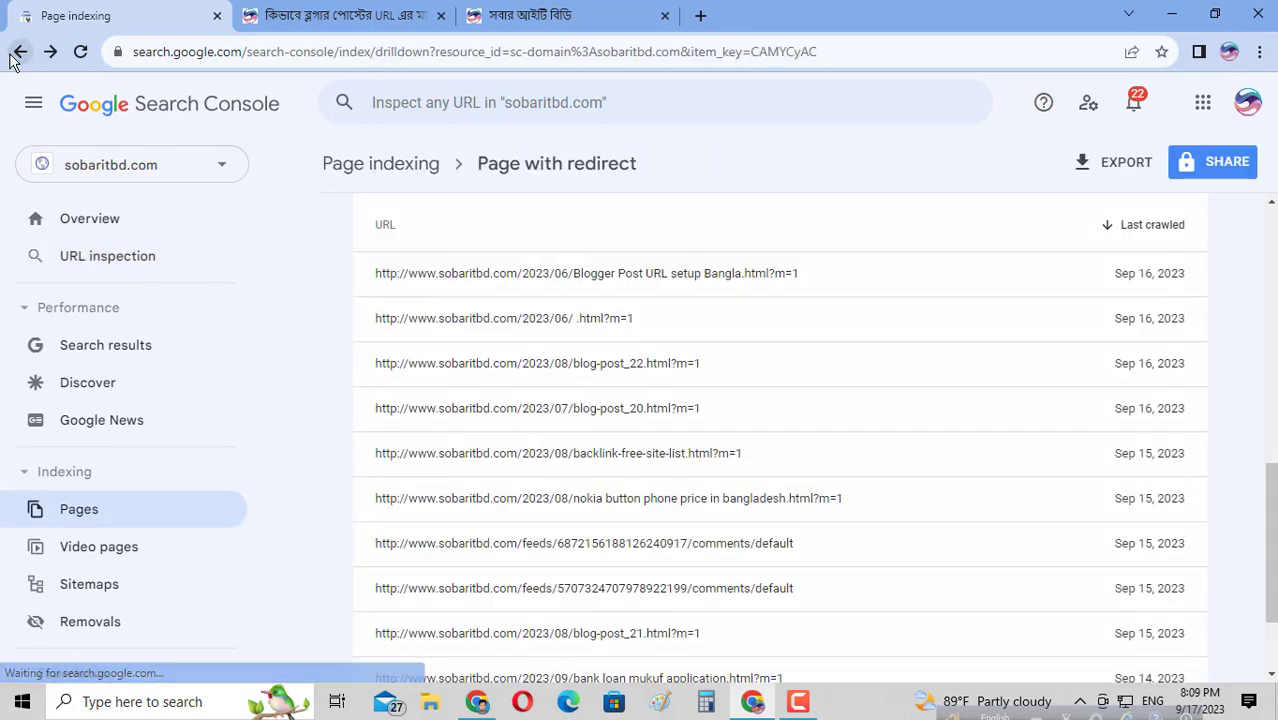
pyautogui.click(652, 284)
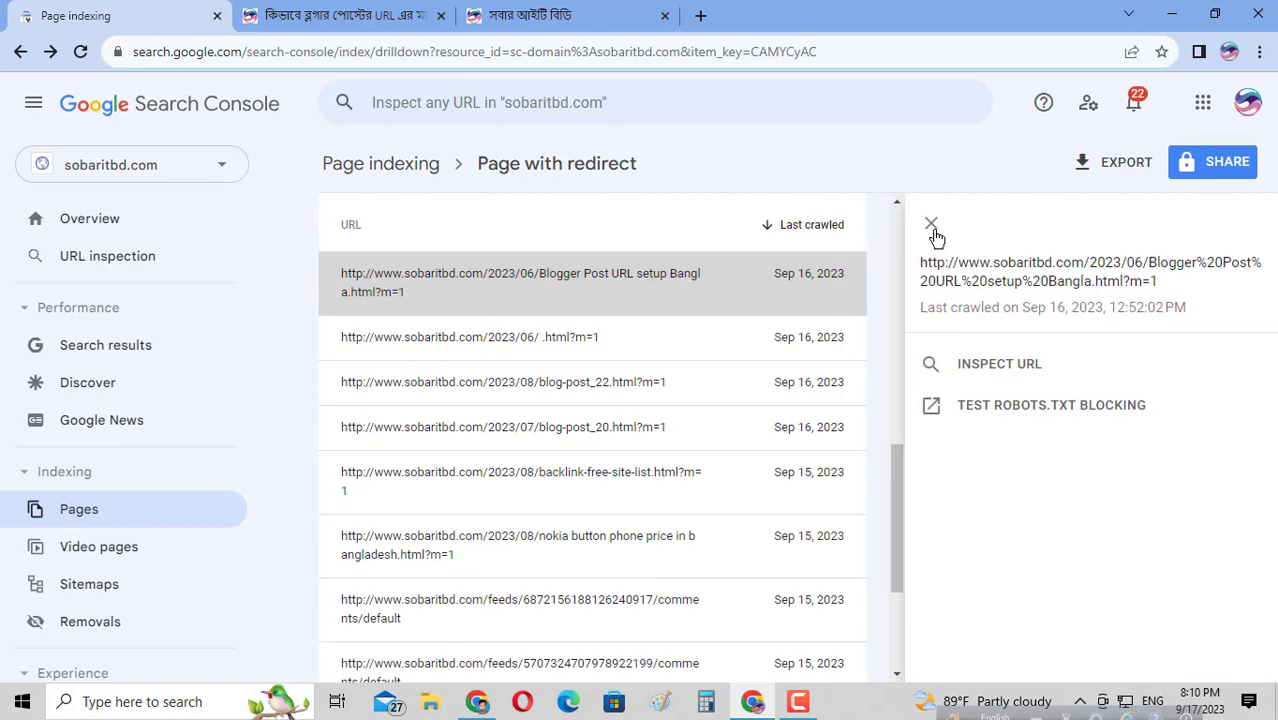
pyautogui.click(933, 229)
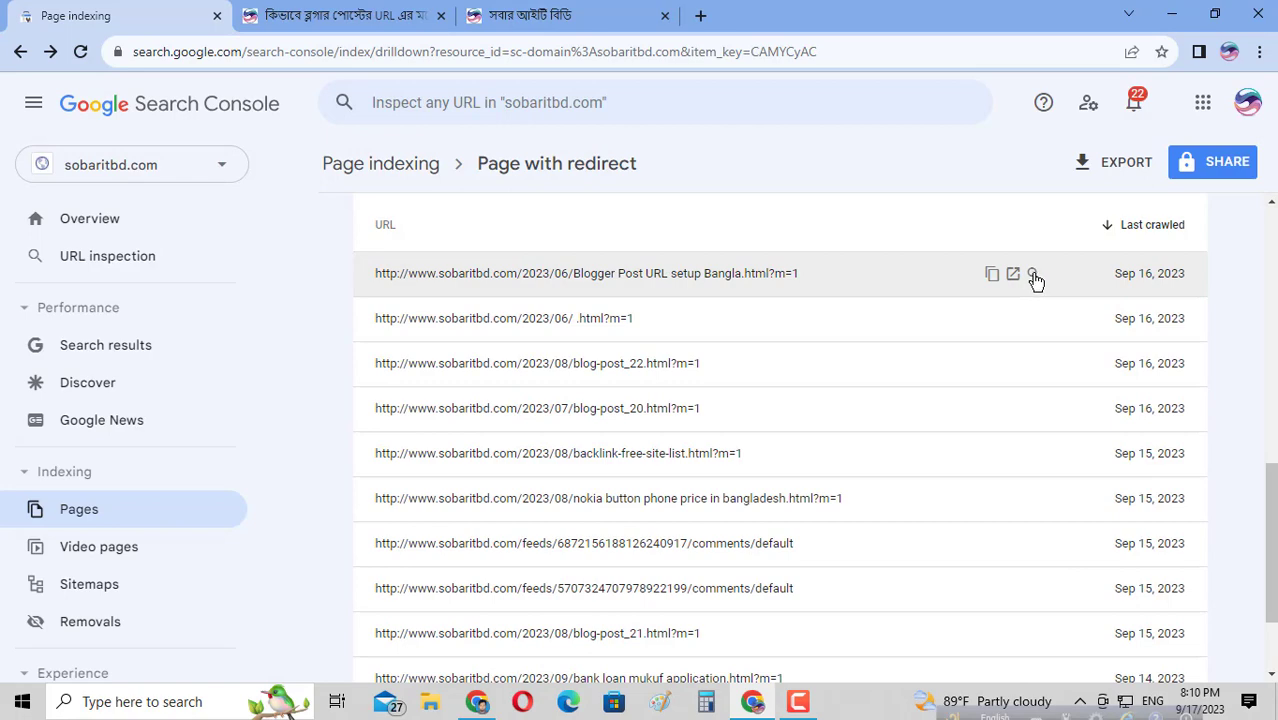
pyautogui.click(1034, 277)
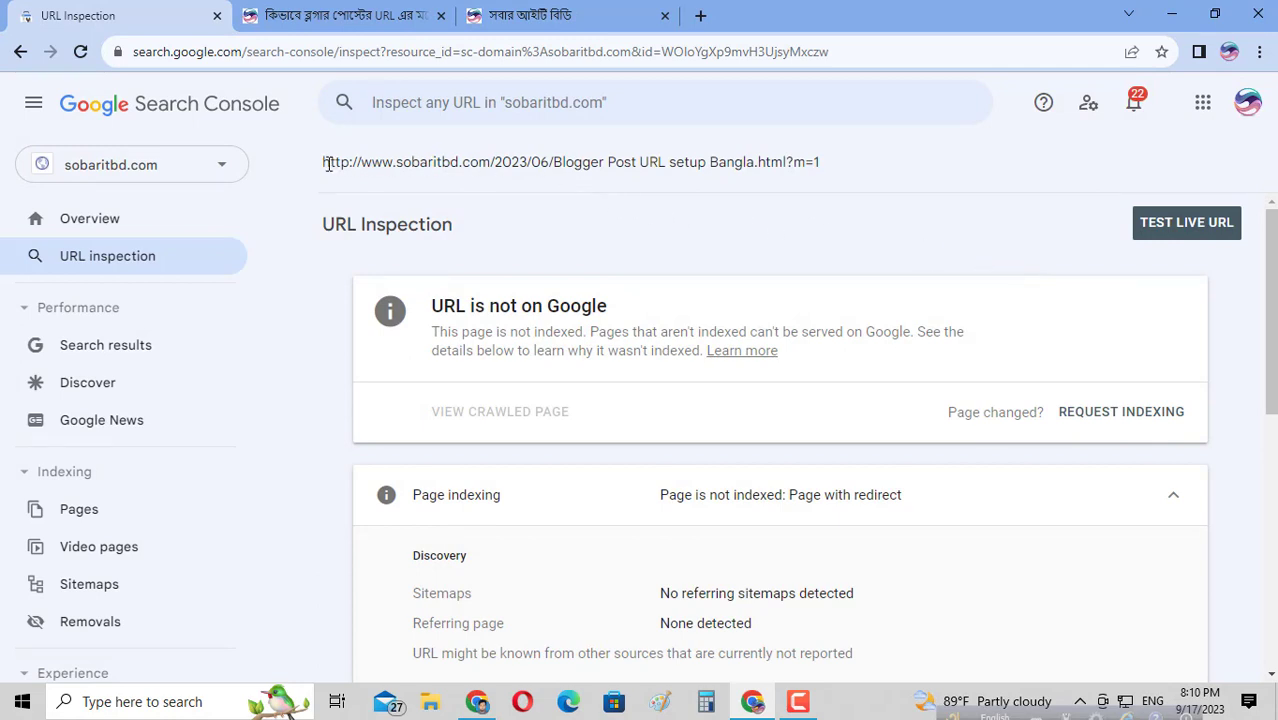
pyautogui.moveTo(325, 164); pyautogui.dragTo(851, 174)
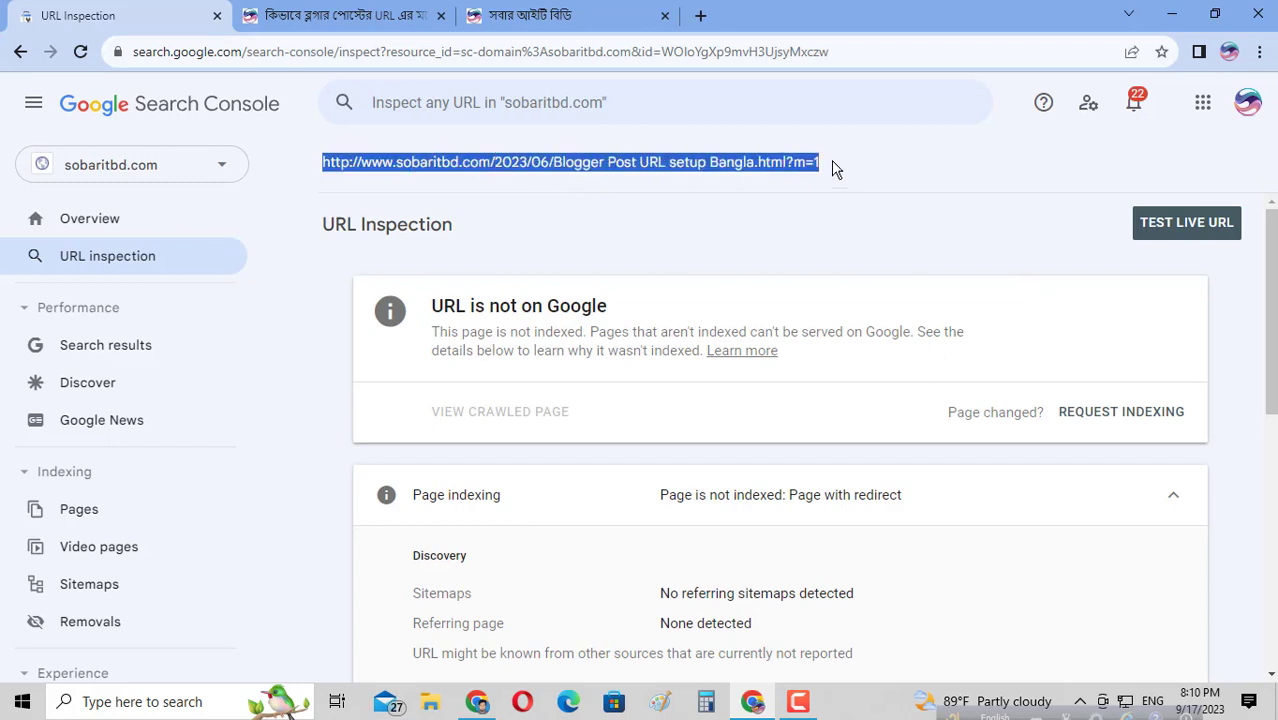
# - Open the Blogger dashboard in a new browser tab and go to the blog's Errors and redirects settings
pyautogui.click(700, 15)
pyautogui.click(330, 86)
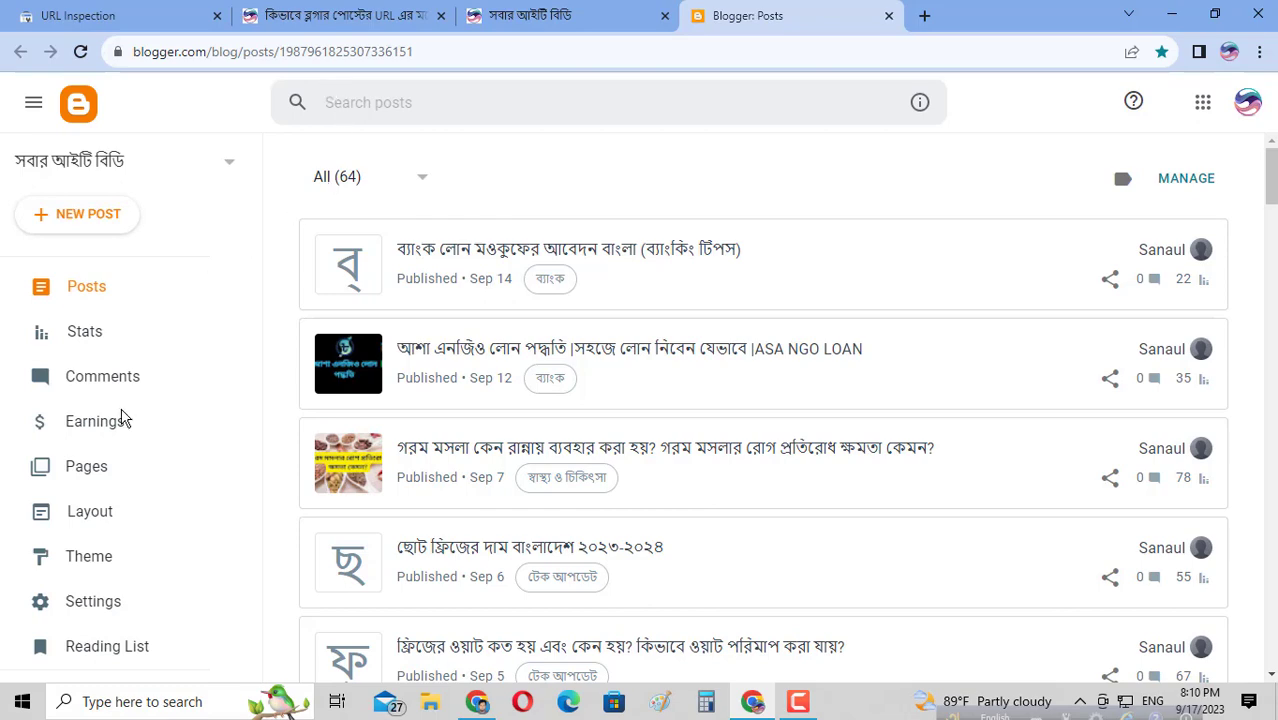
pyautogui.scroll(-2, 130, 490)
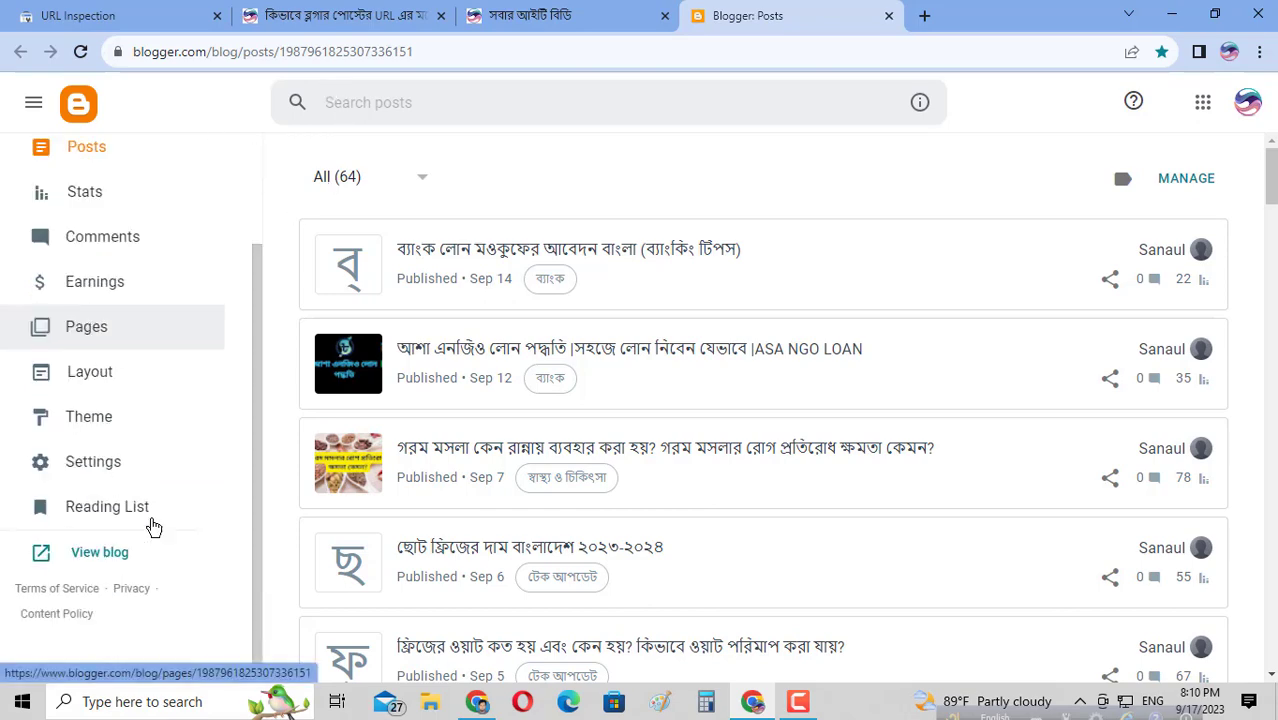
pyautogui.click(82, 468)
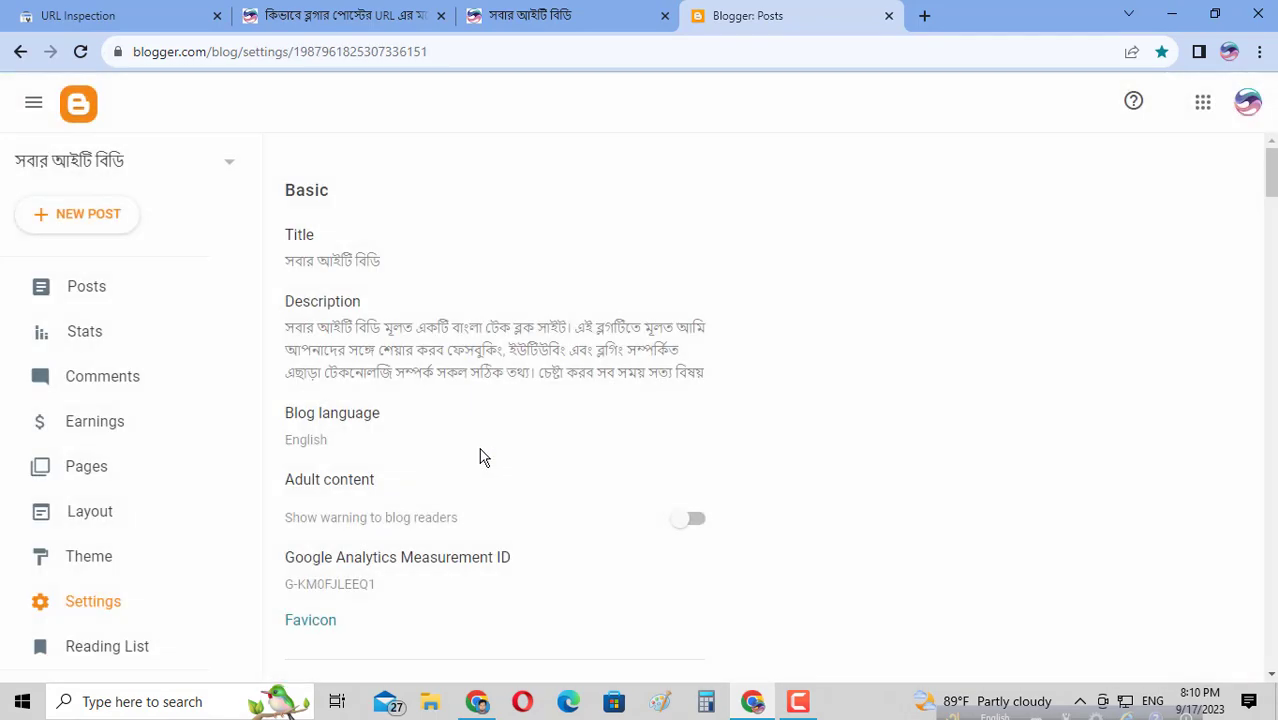
pyautogui.scroll(-12, 490, 470)
pyautogui.scroll(-15, 505, 492)
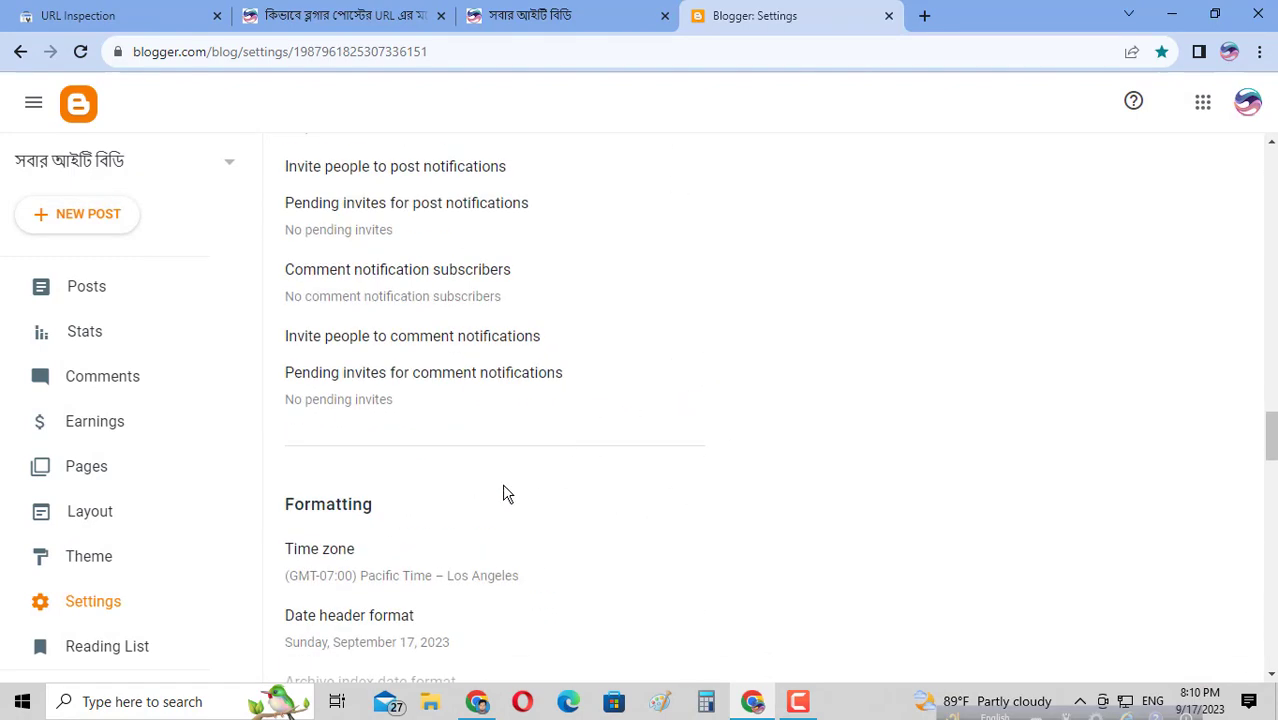
pyautogui.scroll(-5, 505, 492)
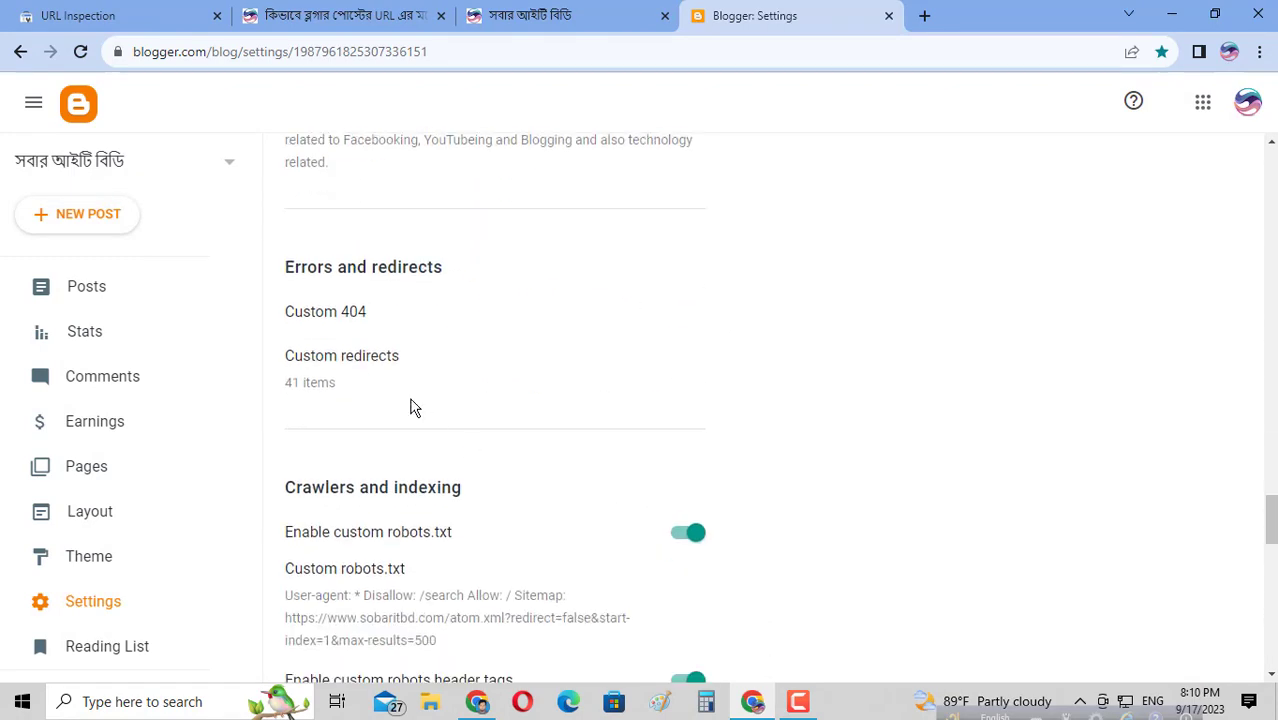
# - Open the blog's custom redirects list and start a new redirect entry
pyautogui.click(359, 366)
pyautogui.scroll(-3, 677, 443)
pyautogui.scroll(-3, 676, 447)
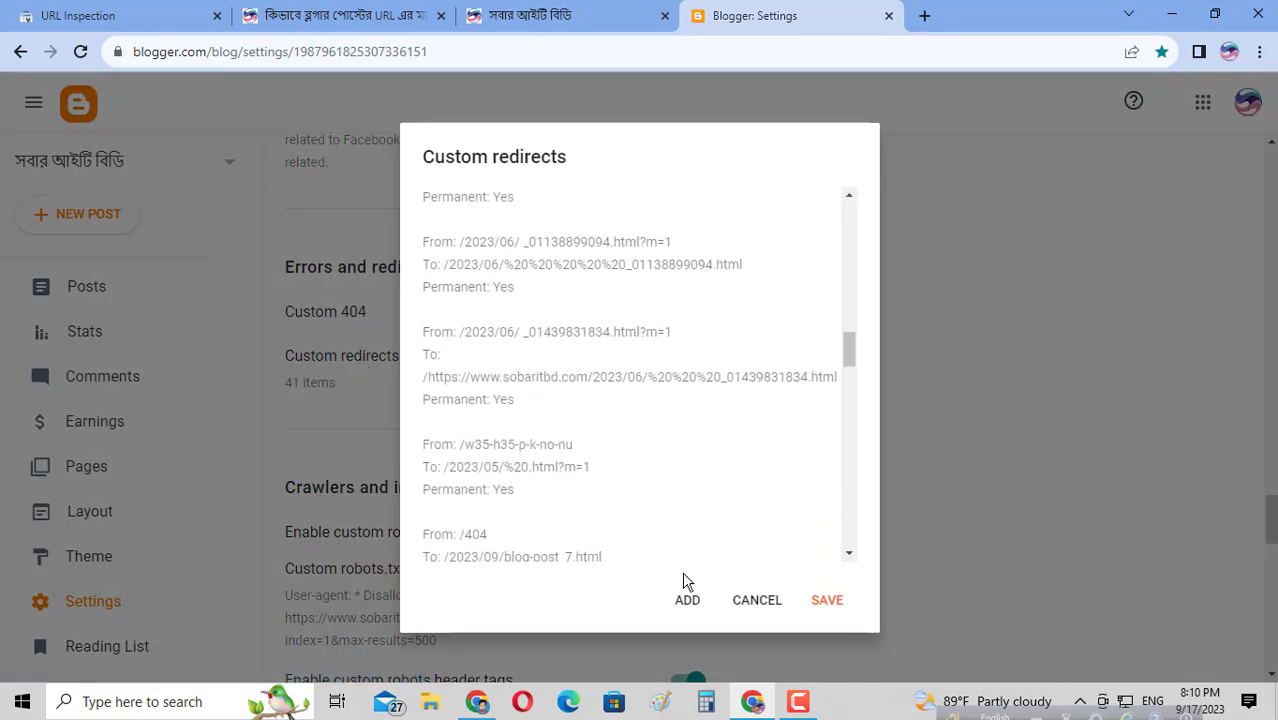
pyautogui.click(687, 600)
pyautogui.click(520, 316)
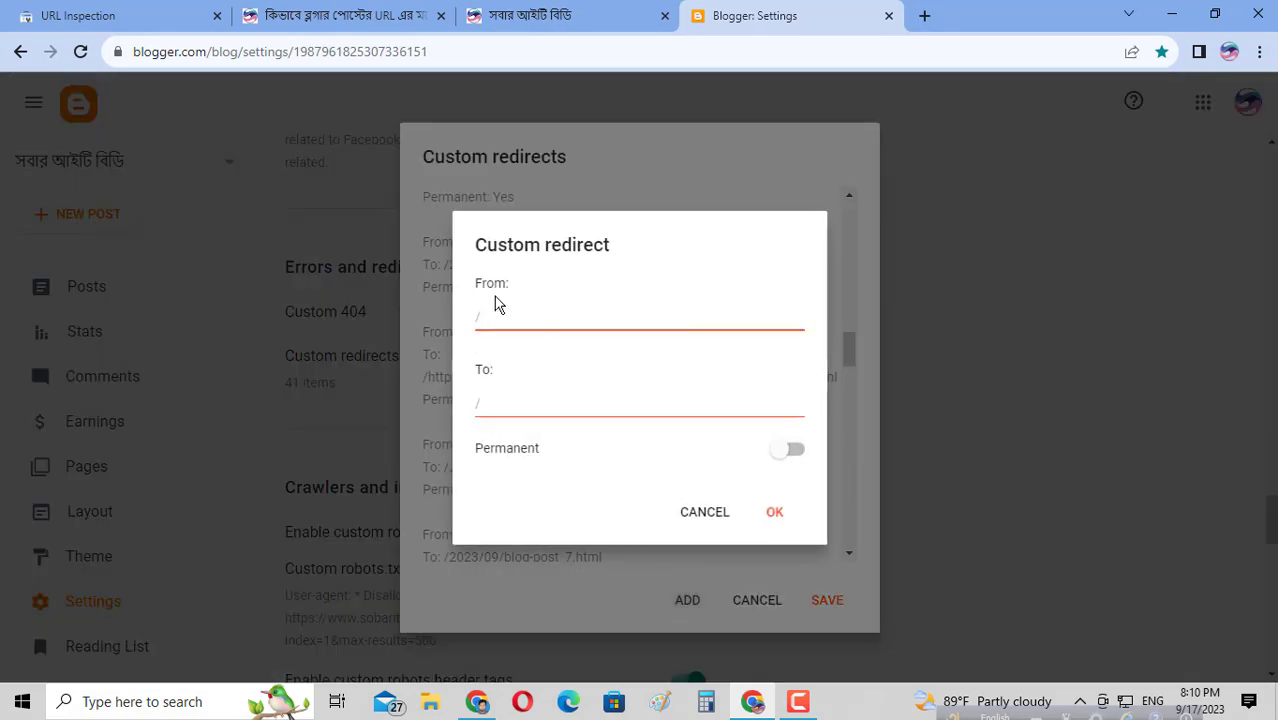
# - Copy "2023/06/Blogger Post URL setup Bangla.html?m=1" from the inspected URL in Search Console into the new Blogger redirect's From address
pyautogui.click(478, 702)
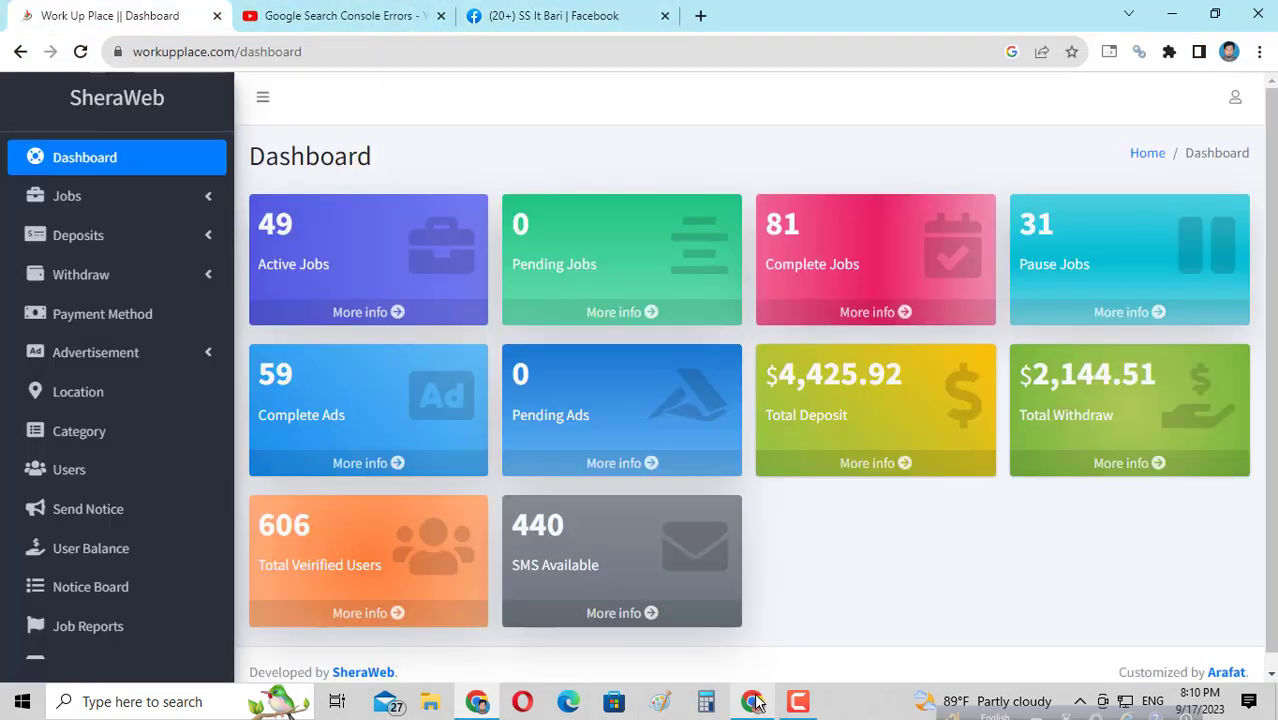
pyautogui.click(752, 702)
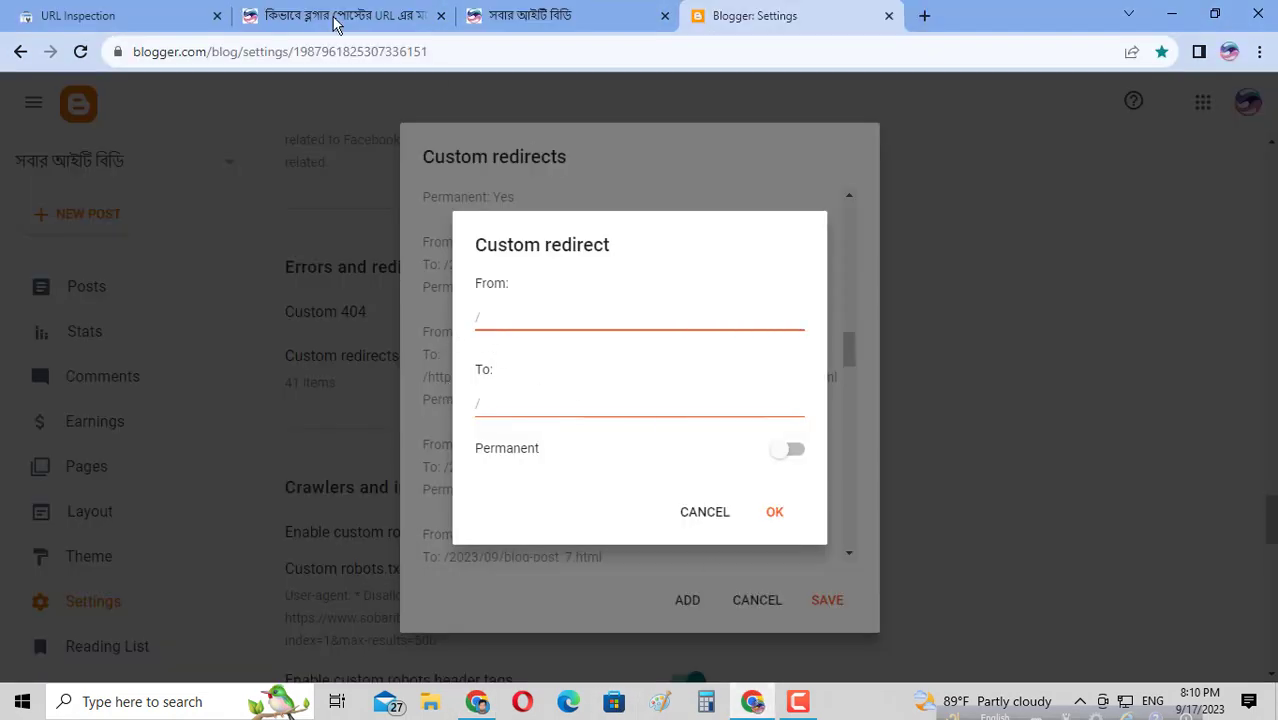
pyautogui.click(128, 15)
pyautogui.click(753, 187)
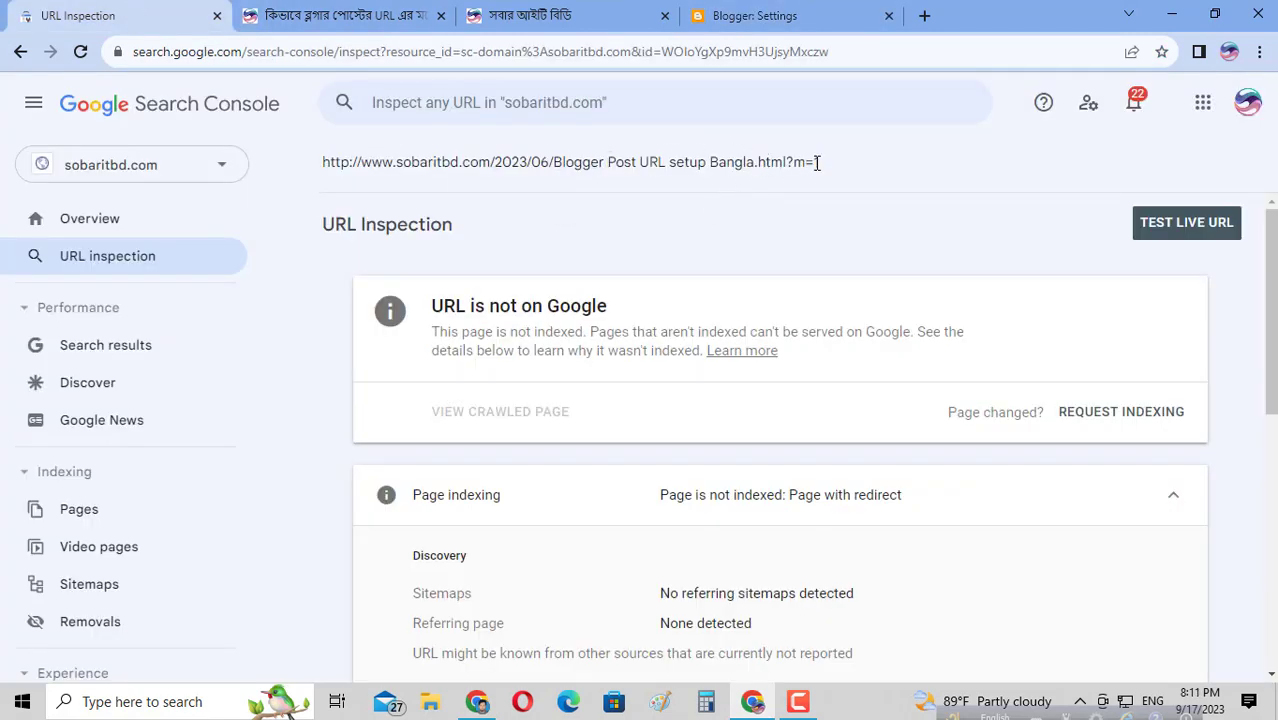
pyautogui.moveTo(827, 165); pyautogui.dragTo(776, 157)
pyautogui.moveTo(494, 161); pyautogui.dragTo(830, 160)
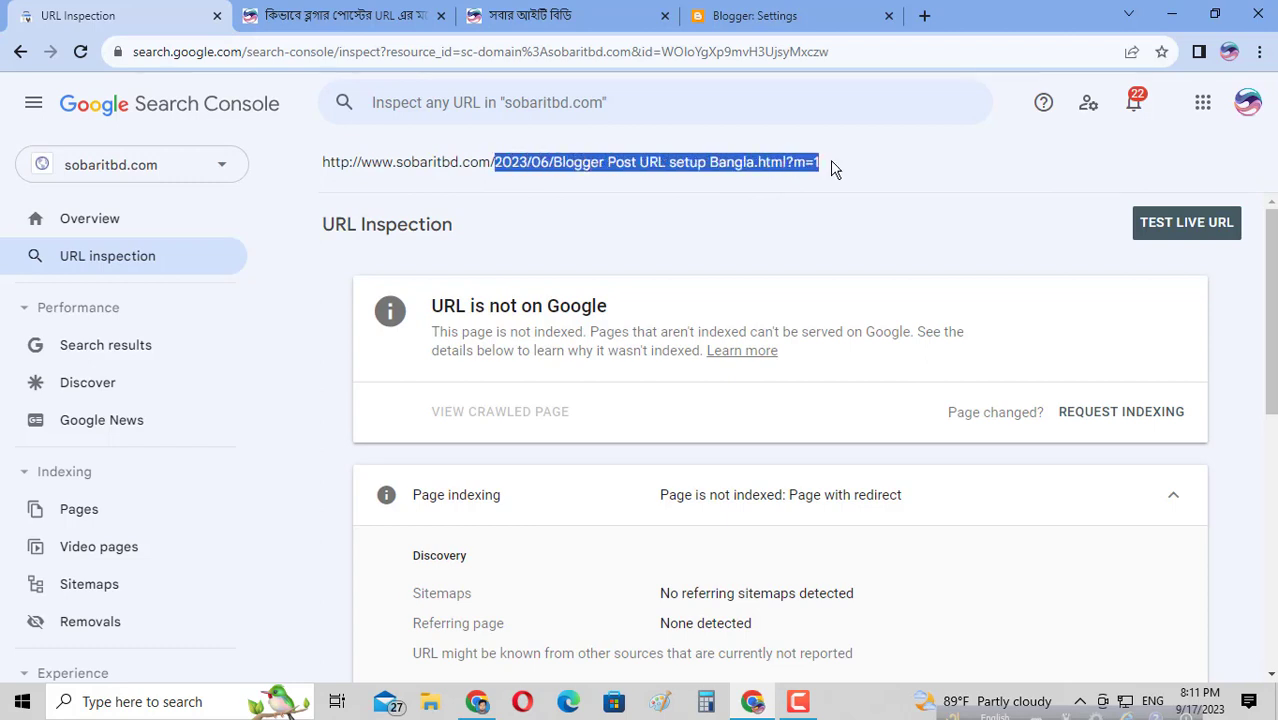
pyautogui.rightClick(764, 161)
pyautogui.click(810, 175)
pyautogui.click(746, 7)
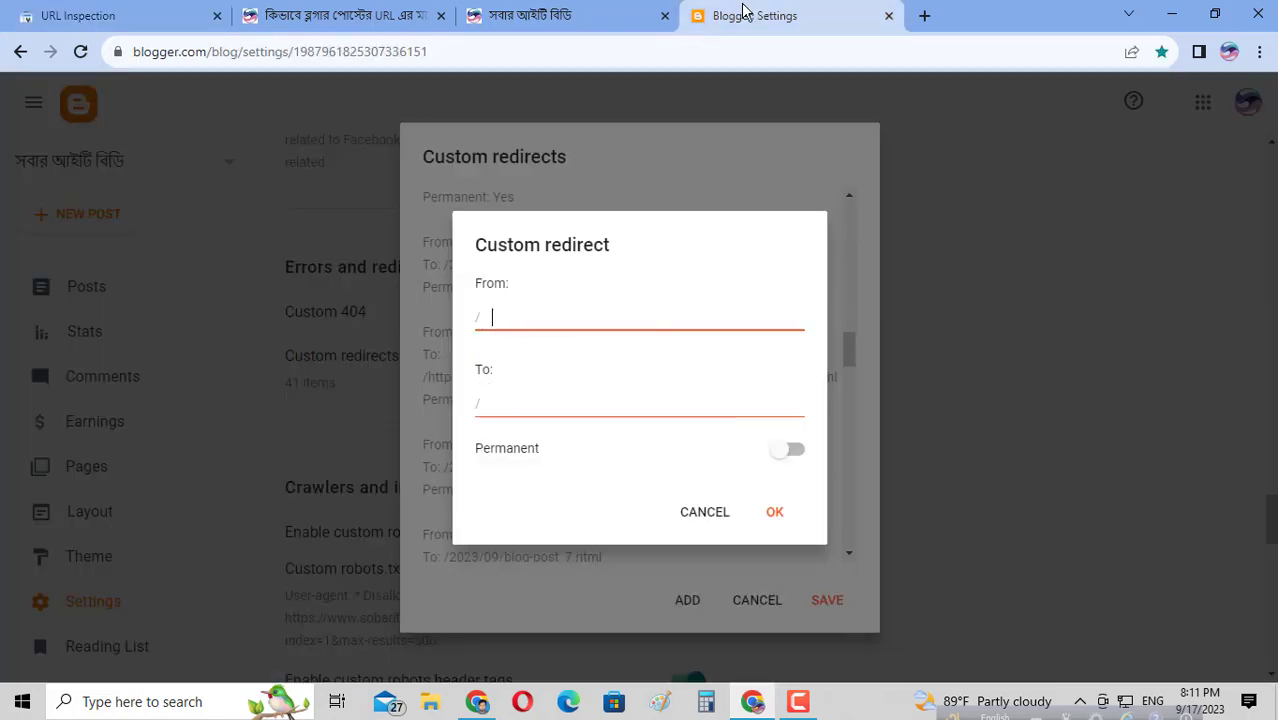
pyautogui.rightClick(528, 321)
pyautogui.click(549, 468)
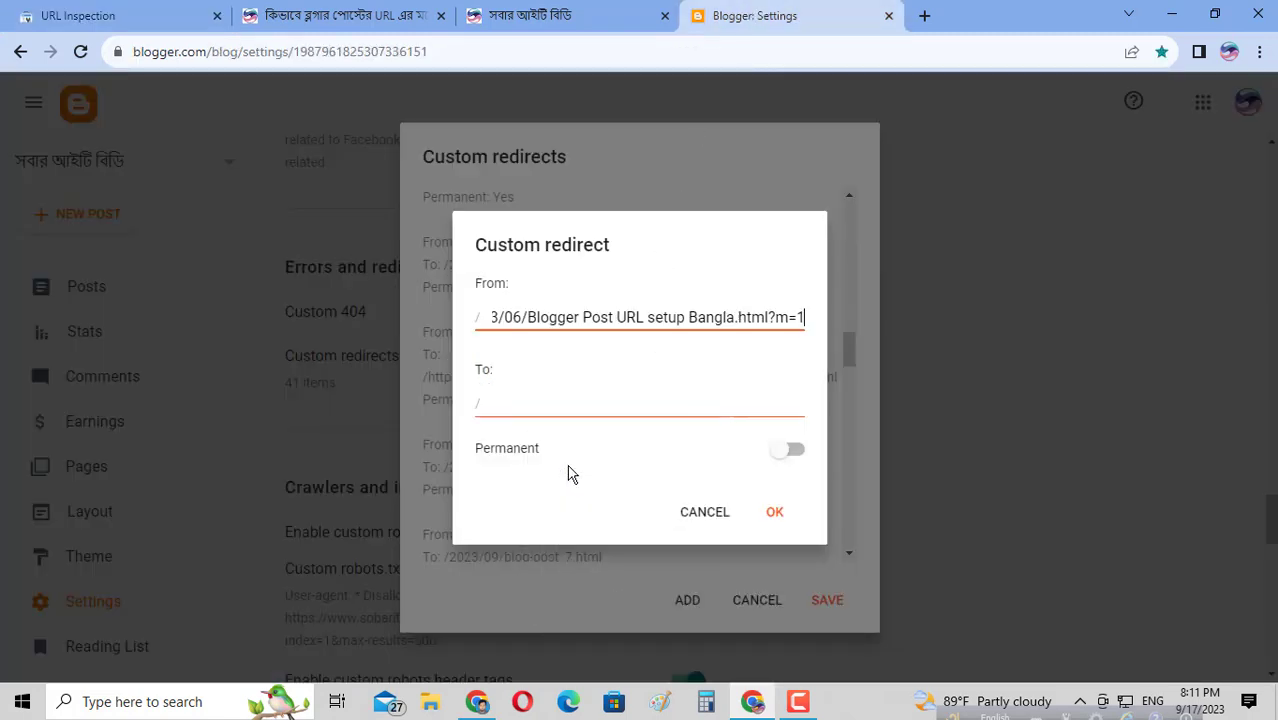
# - Copy "2023/06/Blogger%20Post%20URL%20setup%20Bangla.html" from the user-declared canonical in Search Console into the Blogger redirect's To address
pyautogui.click(551, 420)
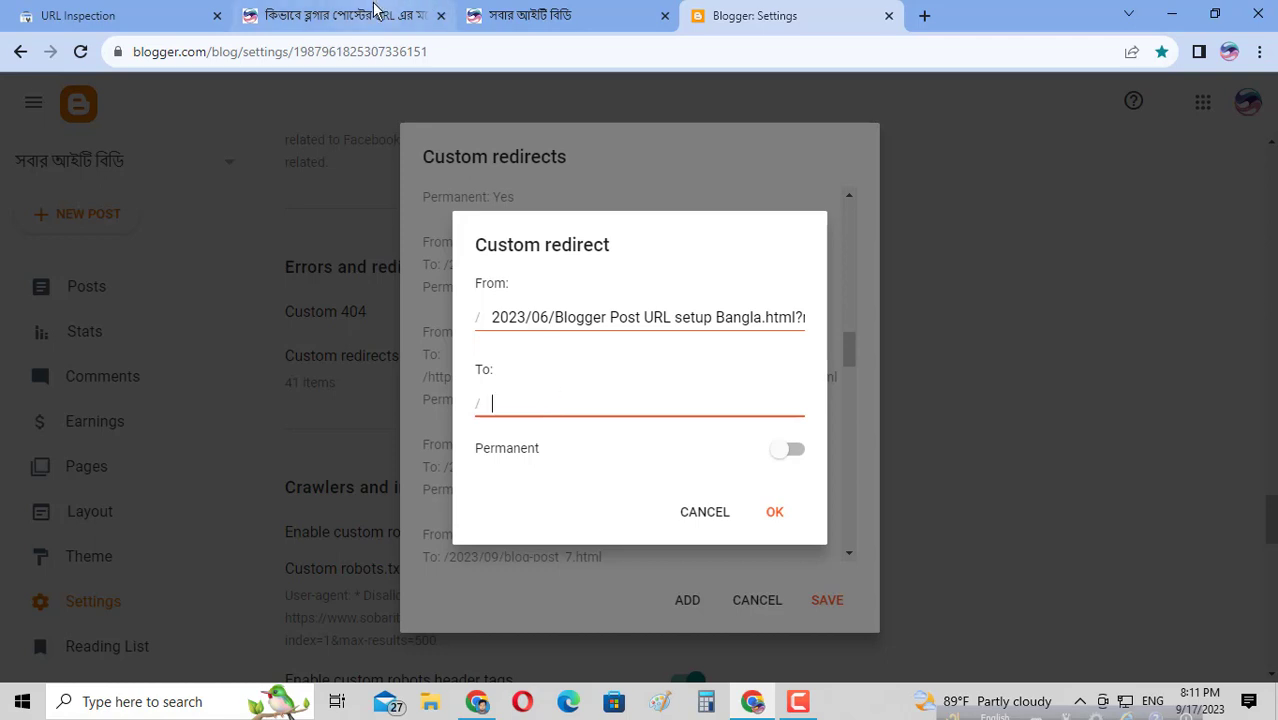
pyautogui.moveTo(375, 9)
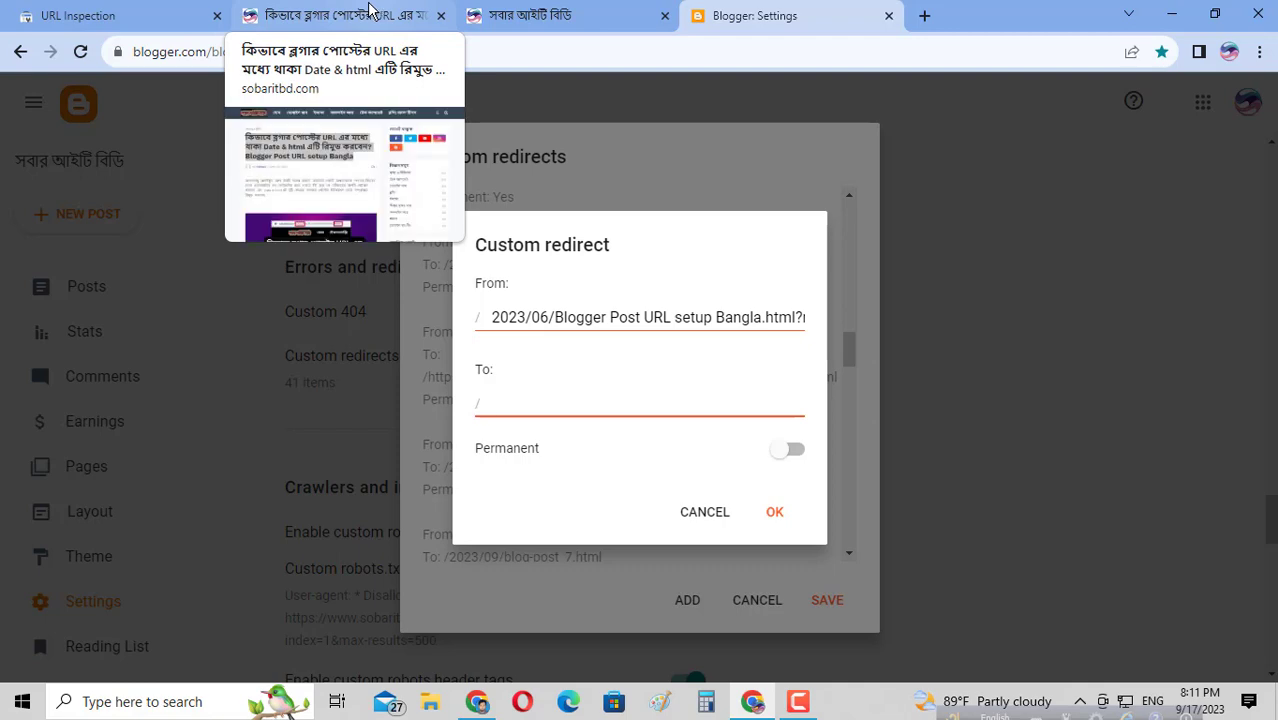
pyautogui.click(80, 15)
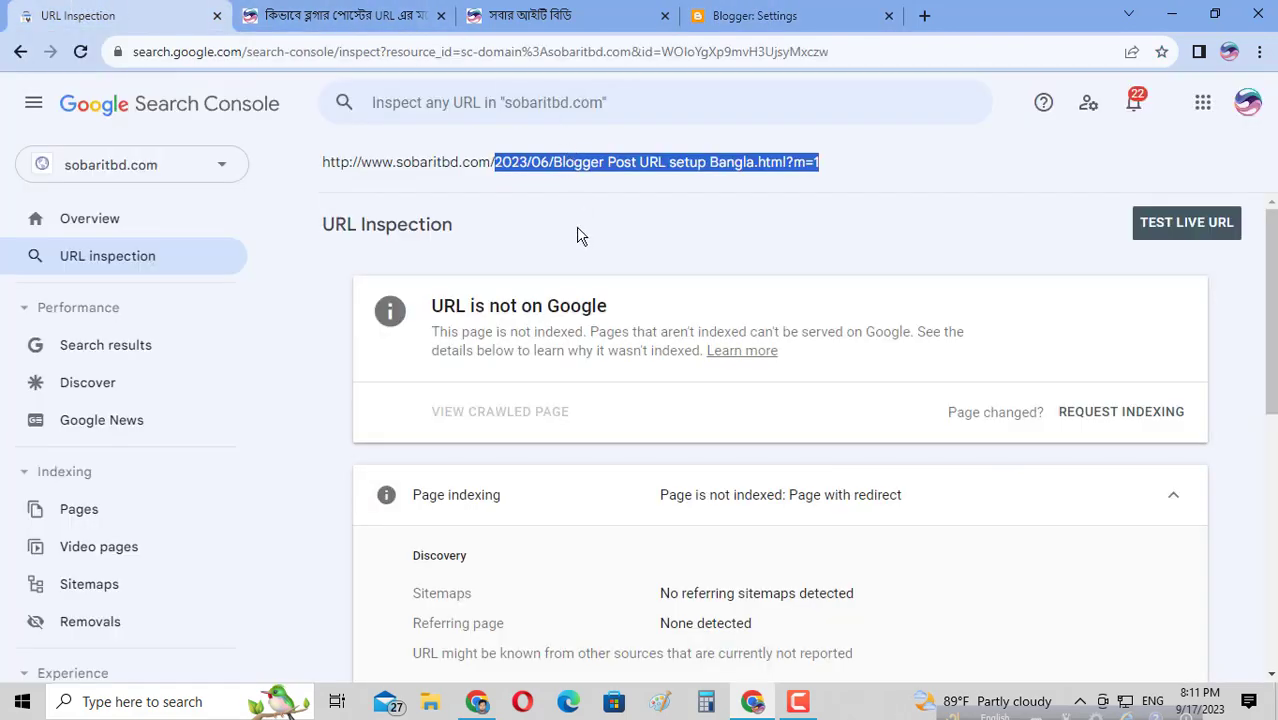
pyautogui.scroll(-6, 770, 430)
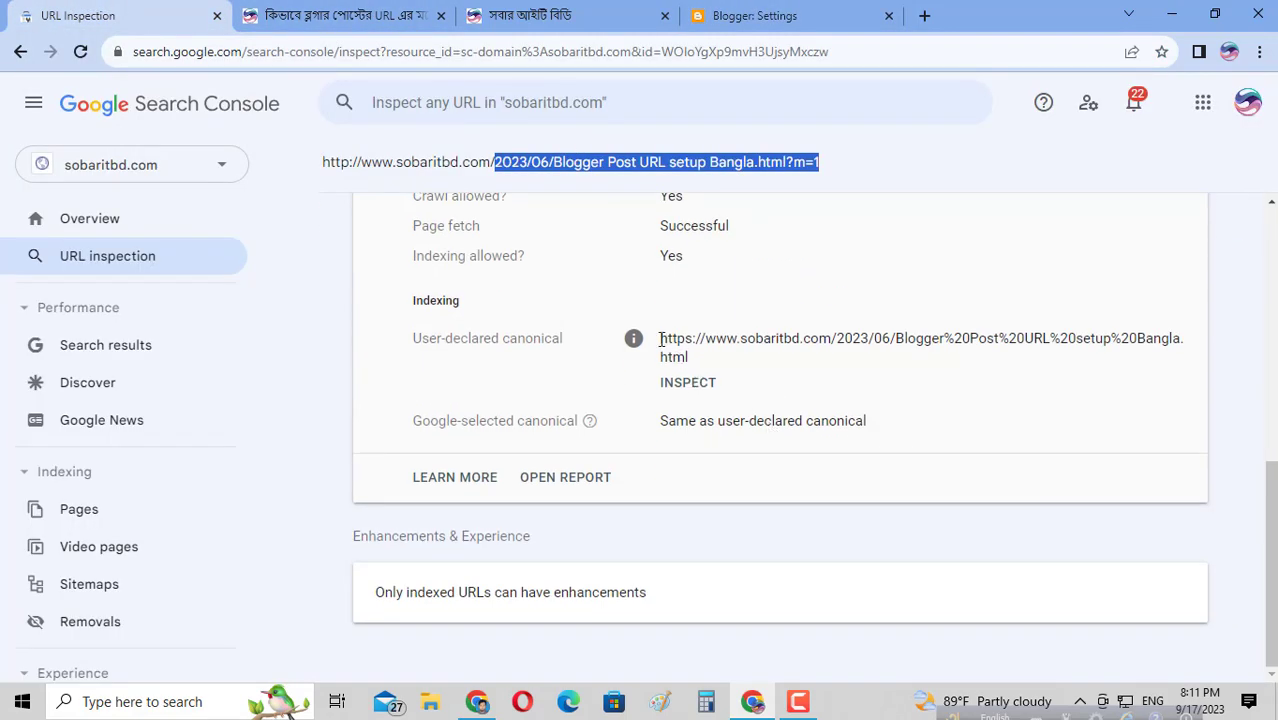
pyautogui.moveTo(660, 338); pyautogui.dragTo(1180, 361)
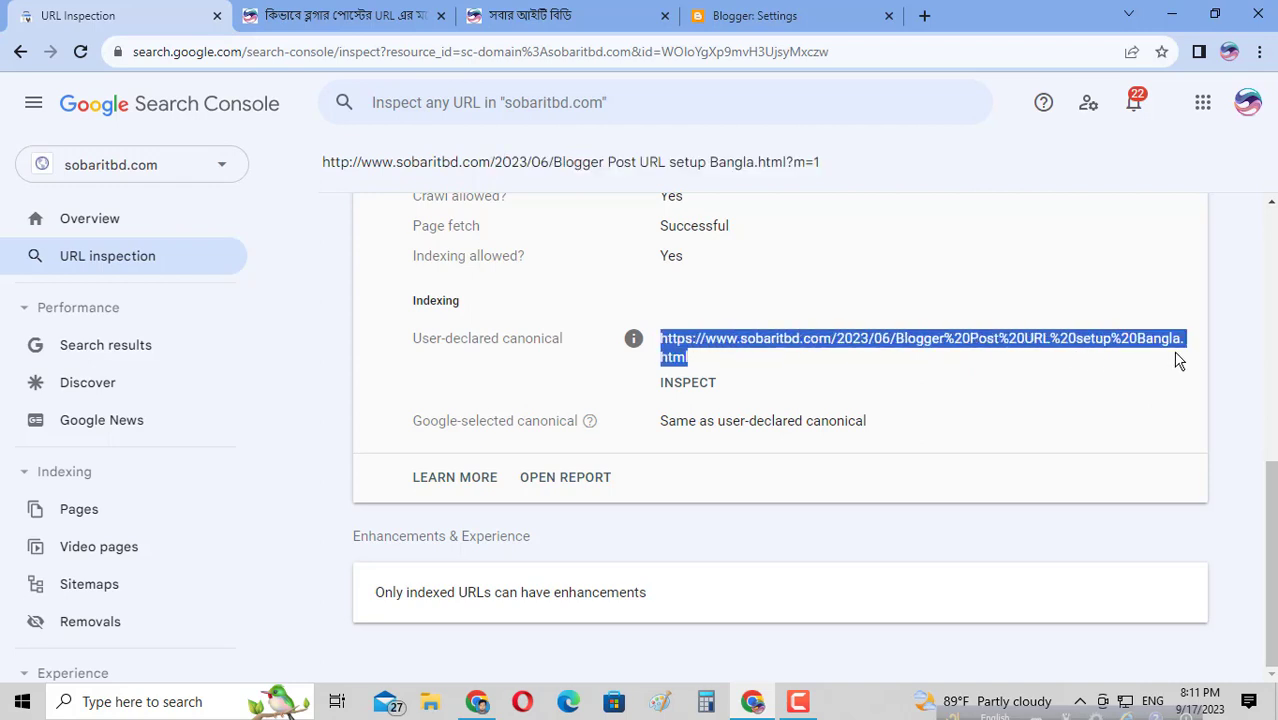
pyautogui.click(1029, 378)
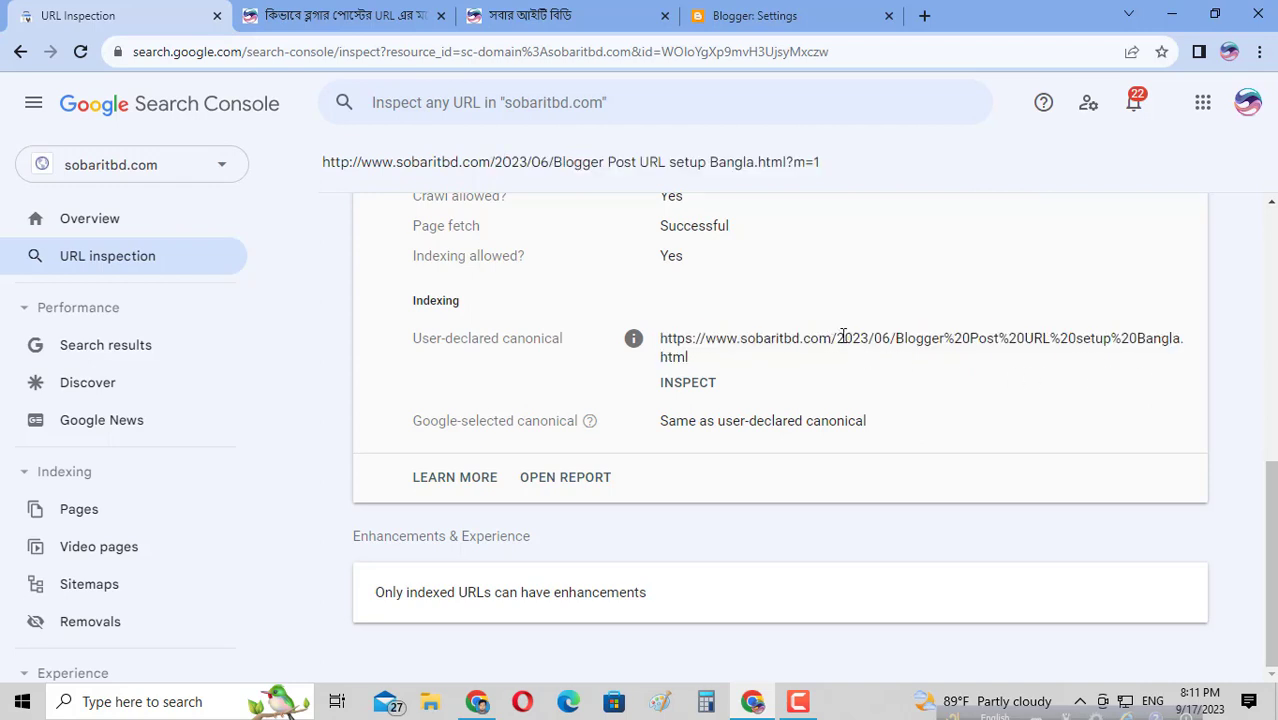
pyautogui.moveTo(838, 341); pyautogui.dragTo(896, 381)
pyautogui.rightClick(676, 356)
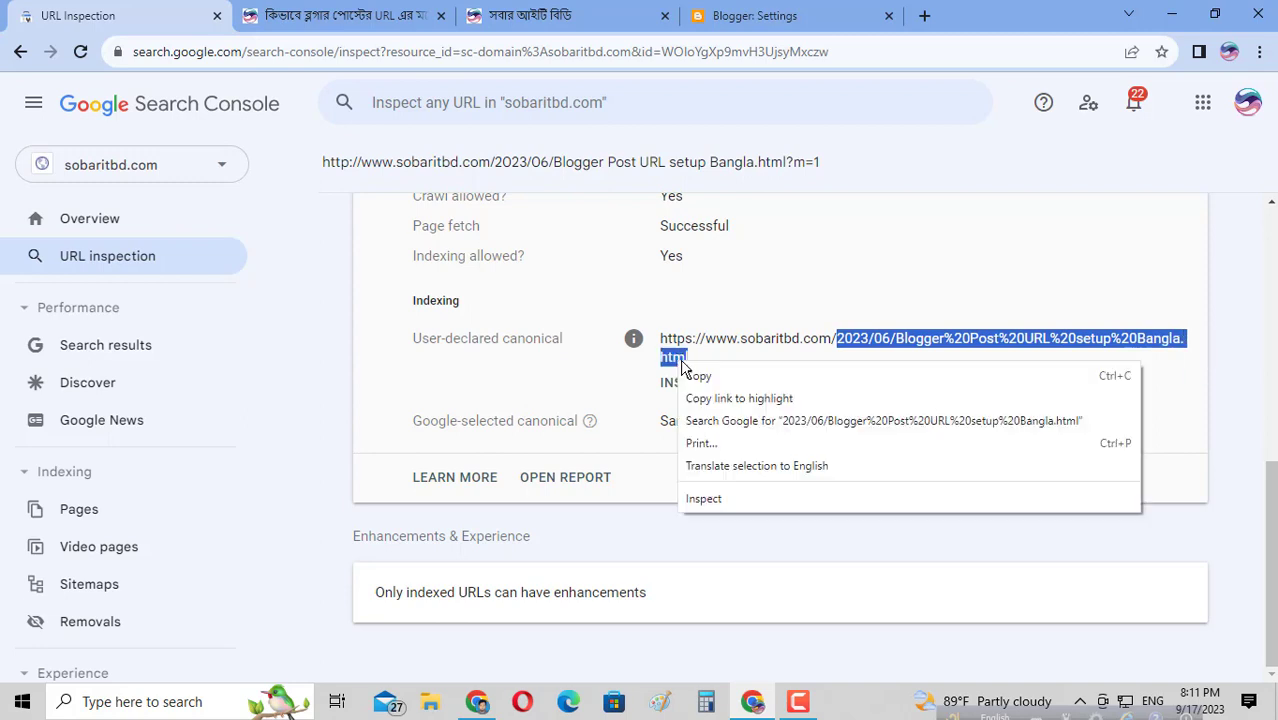
pyautogui.click(706, 376)
pyautogui.click(745, 15)
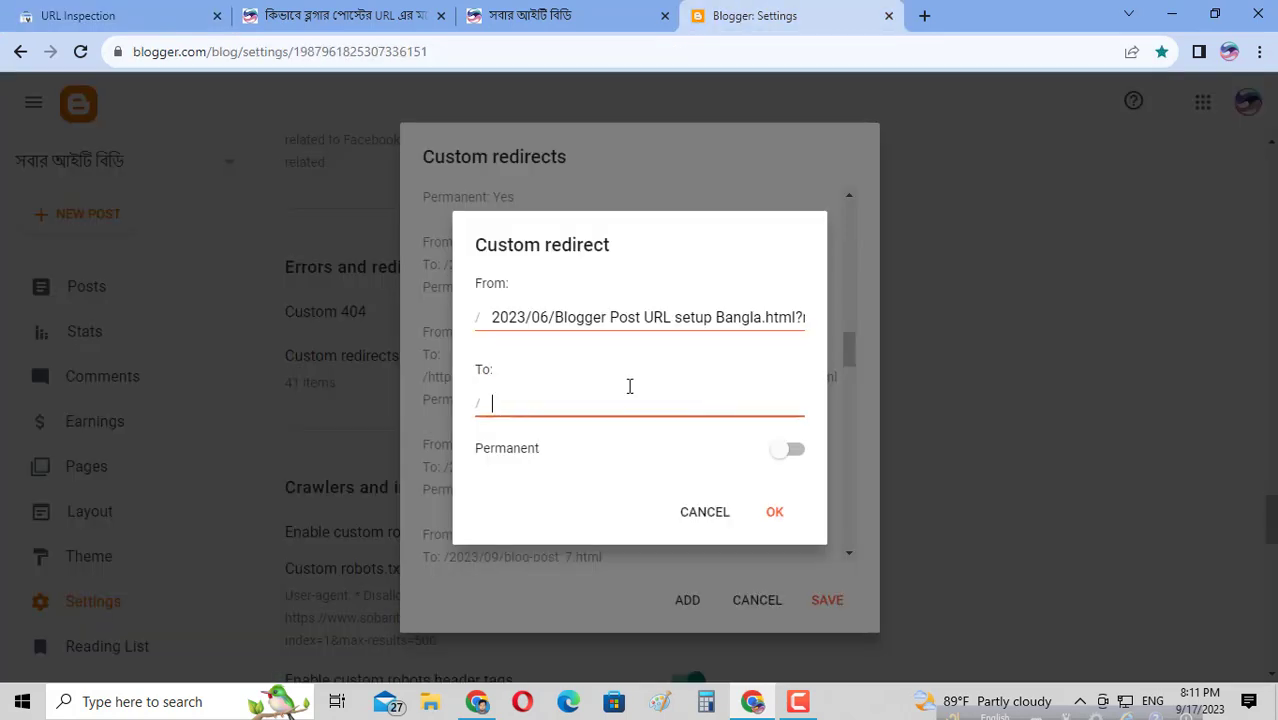
pyautogui.rightClick(517, 413)
pyautogui.click(521, 260)
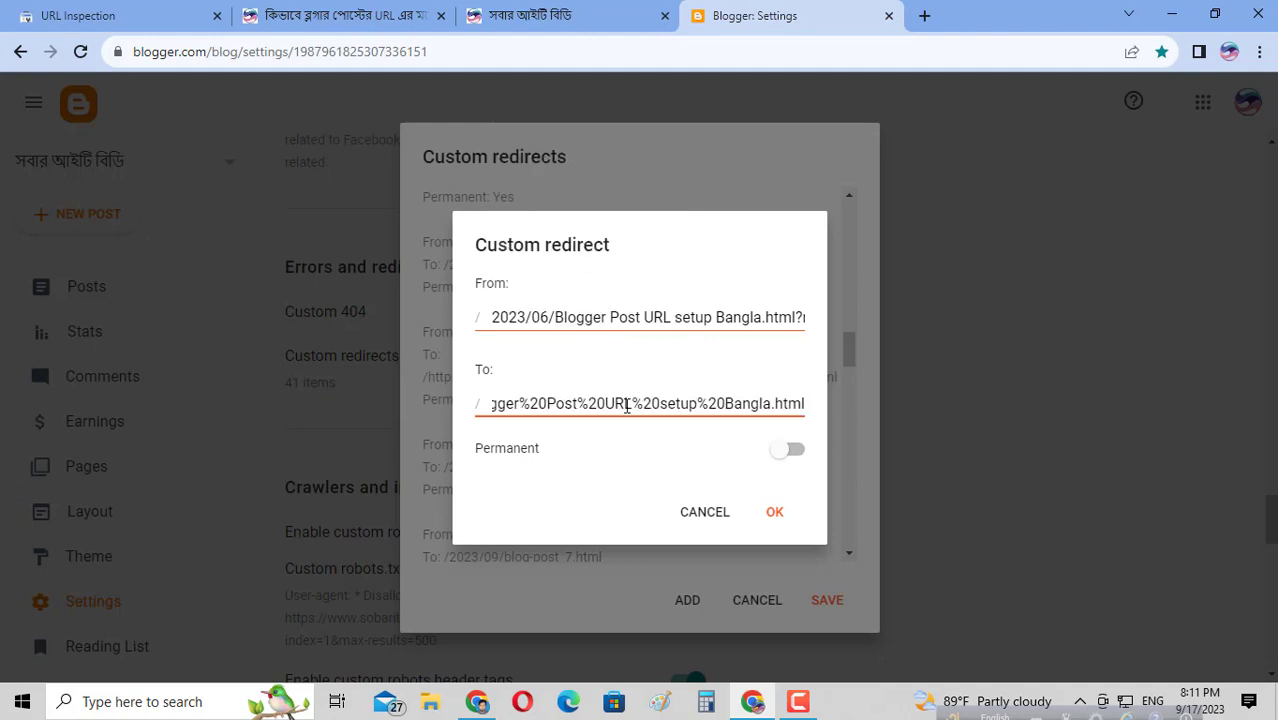
# - Make the new redirect permanent, confirm it and save the custom redirects
pyautogui.click(790, 451)
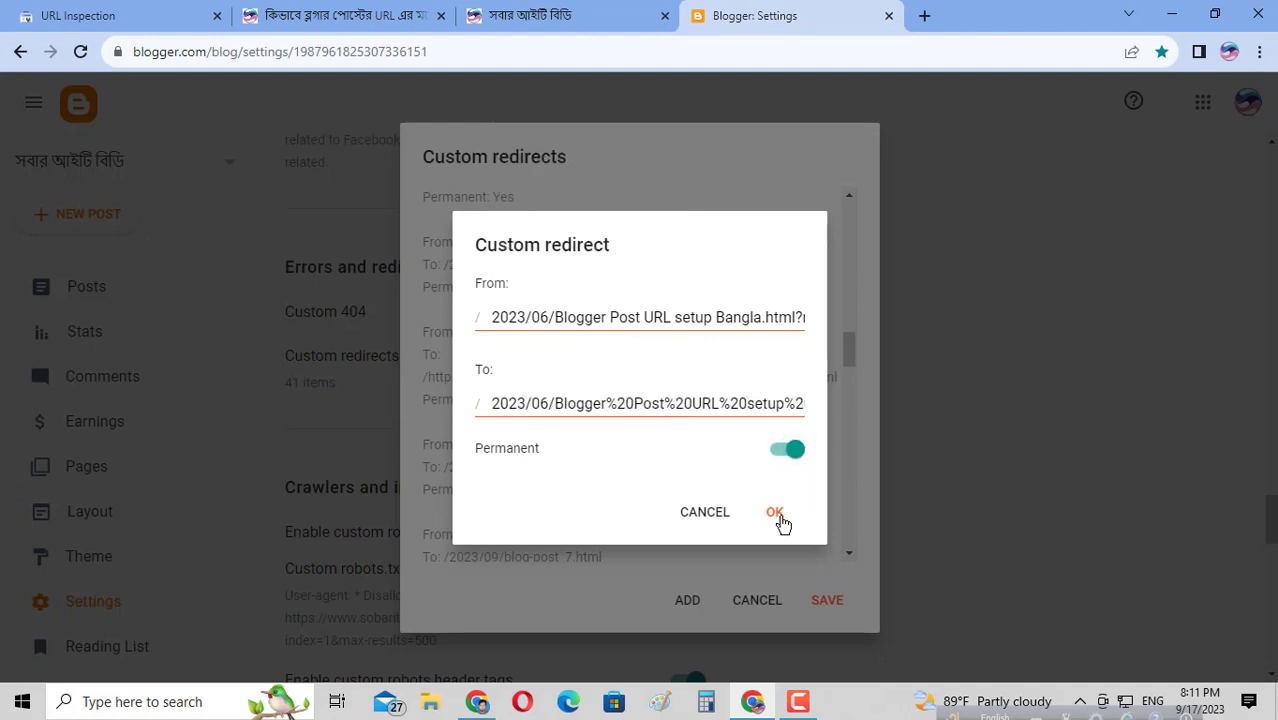
pyautogui.click(777, 518)
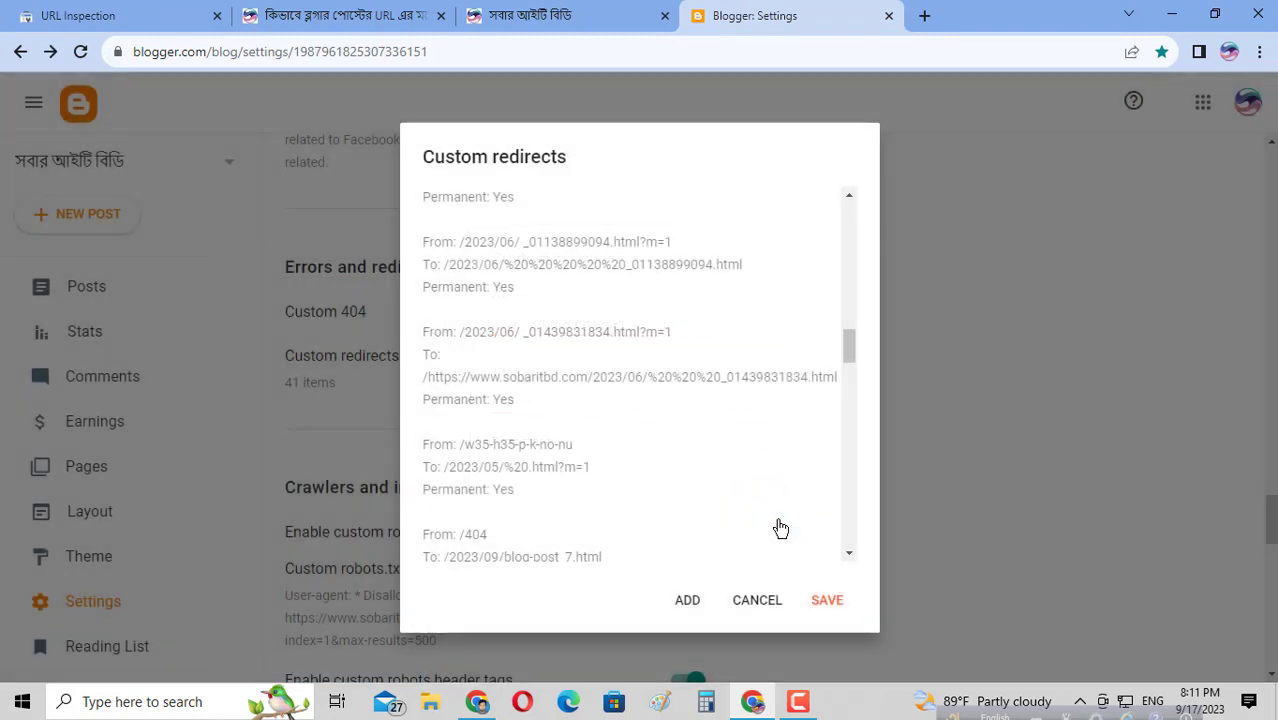
pyautogui.click(822, 606)
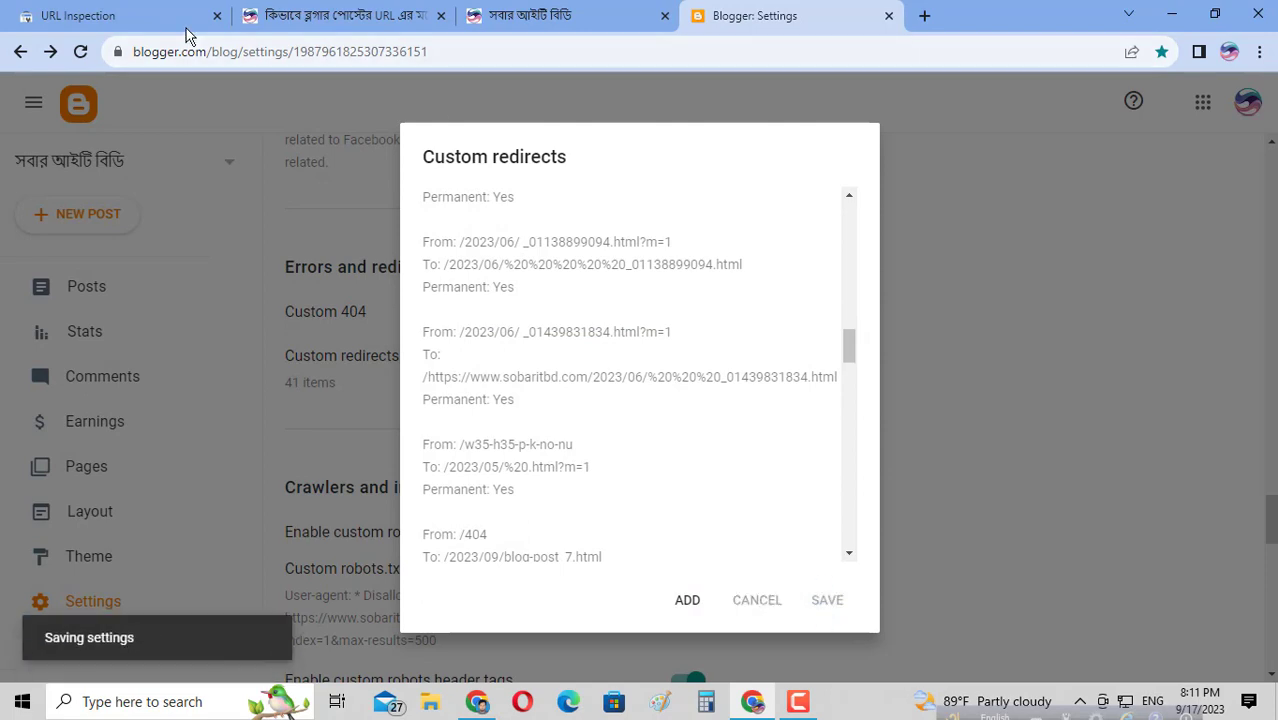
# - Return to the URL inspection in Search Console and highlight the full inspected ?m=1 address
pyautogui.click(150, 16)
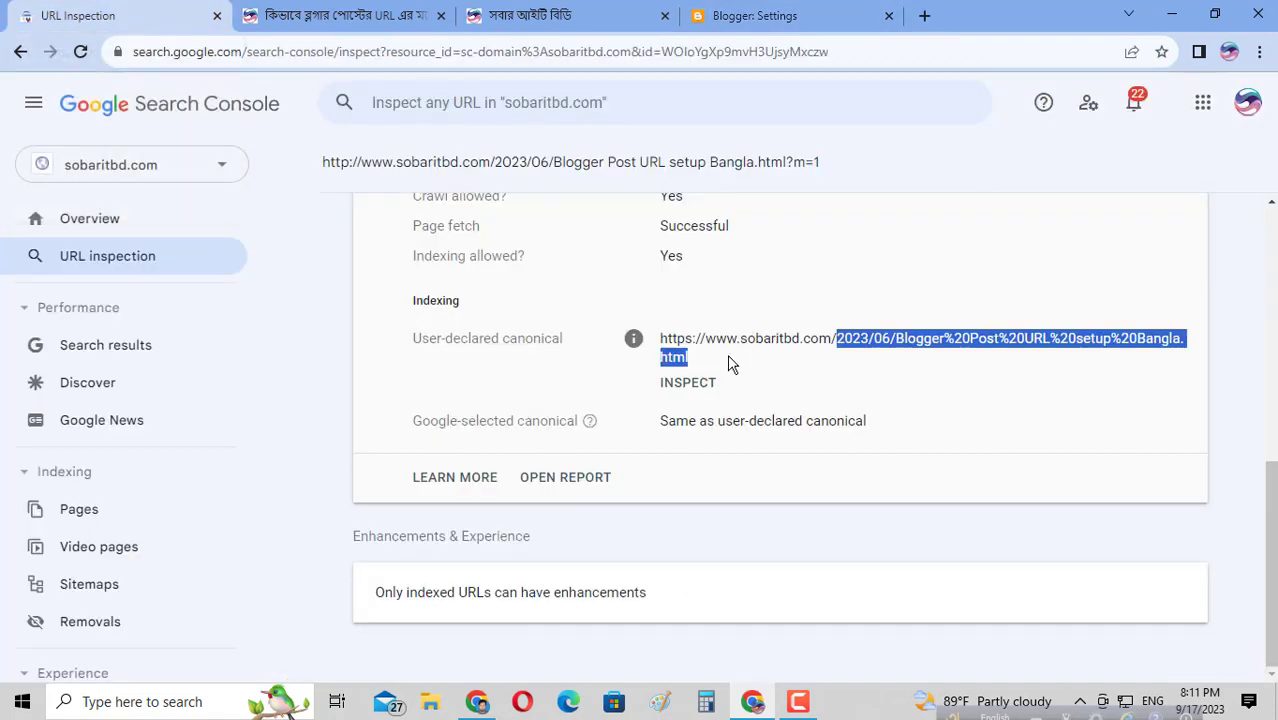
pyautogui.scroll(6, 727, 363)
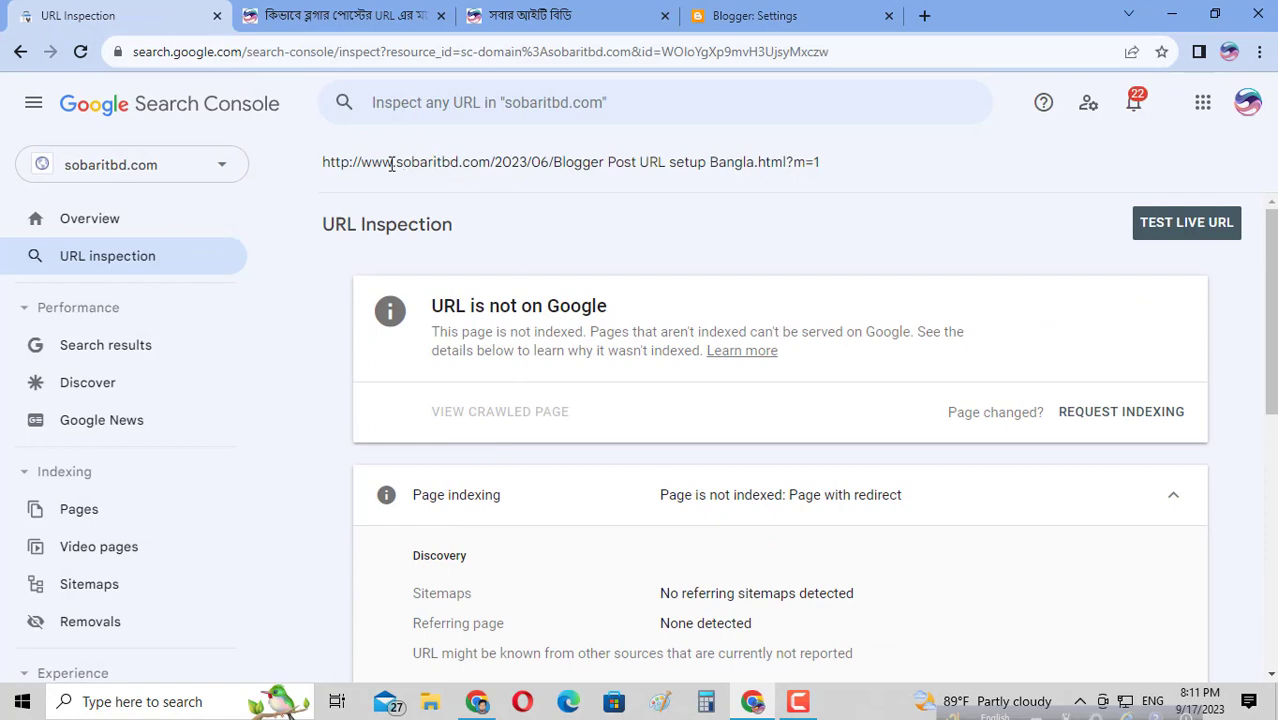
pyautogui.moveTo(325, 163); pyautogui.dragTo(836, 180)
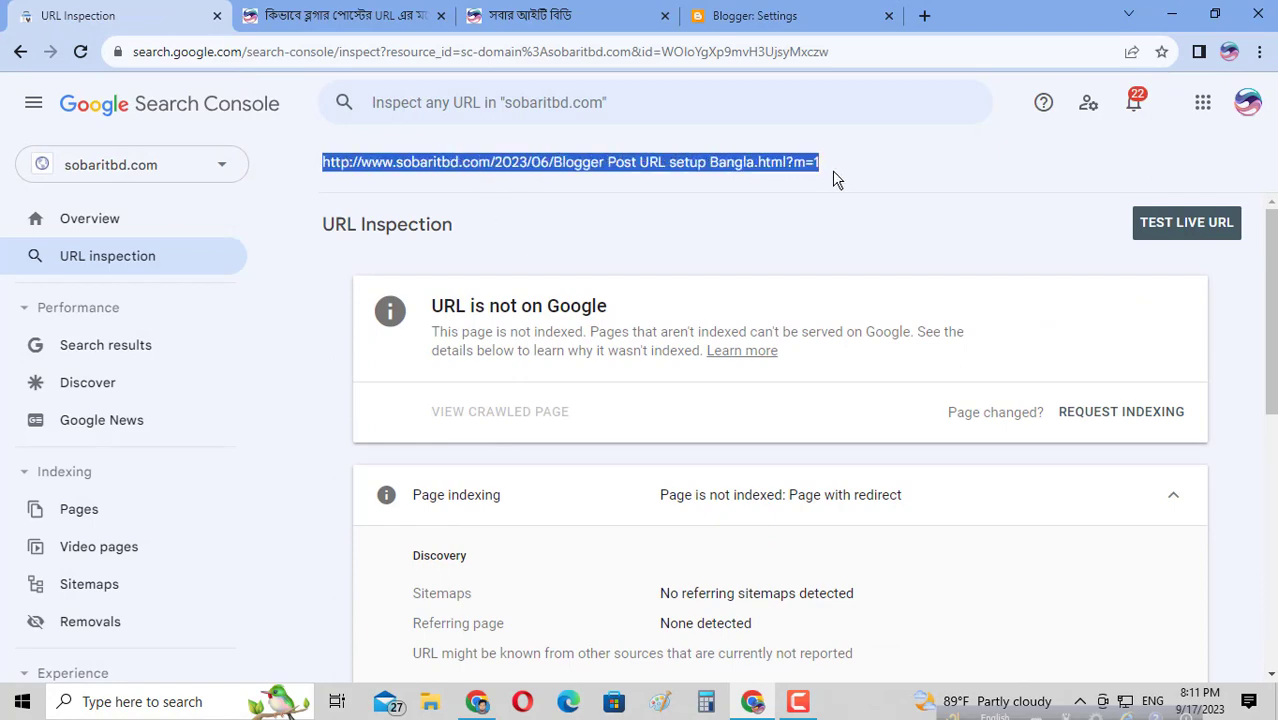
# - Copy the full user-declared canonical URL and load it in a new browser tab to check the live post
pyautogui.scroll(-5, 872, 382)
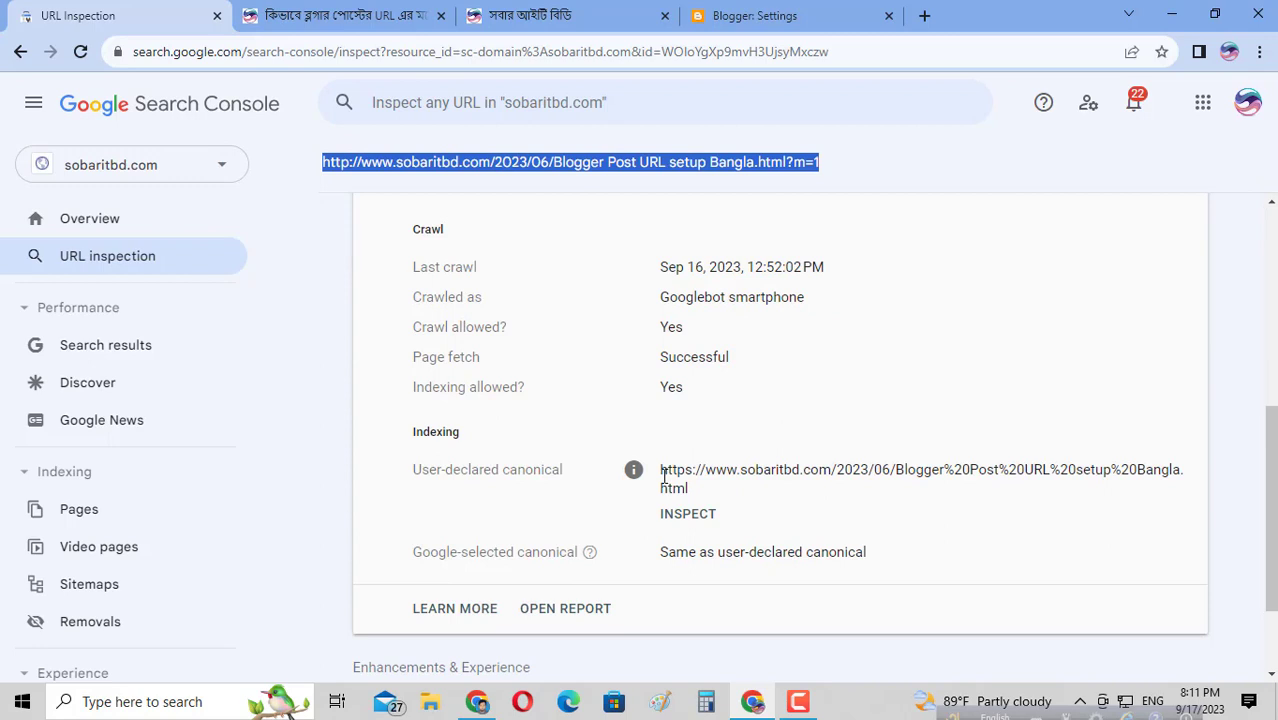
pyautogui.moveTo(661, 472); pyautogui.dragTo(702, 490)
pyautogui.rightClick(703, 472)
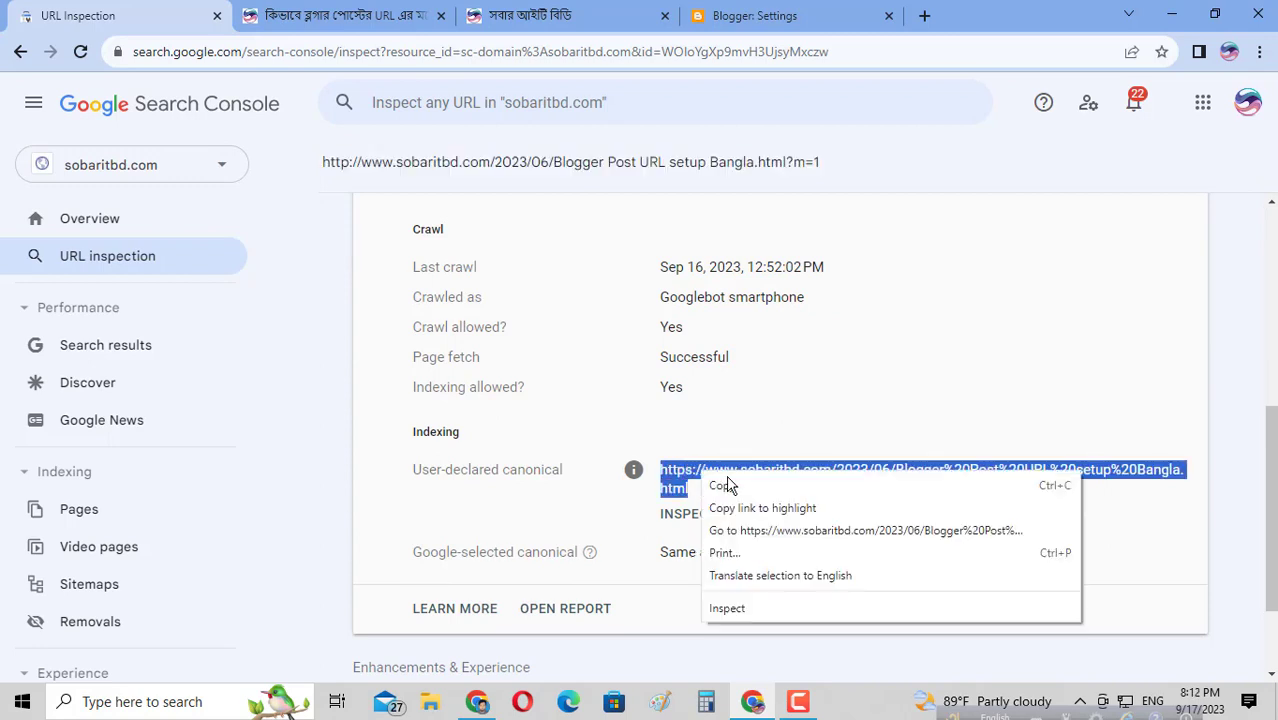
pyautogui.click(730, 486)
pyautogui.click(924, 15)
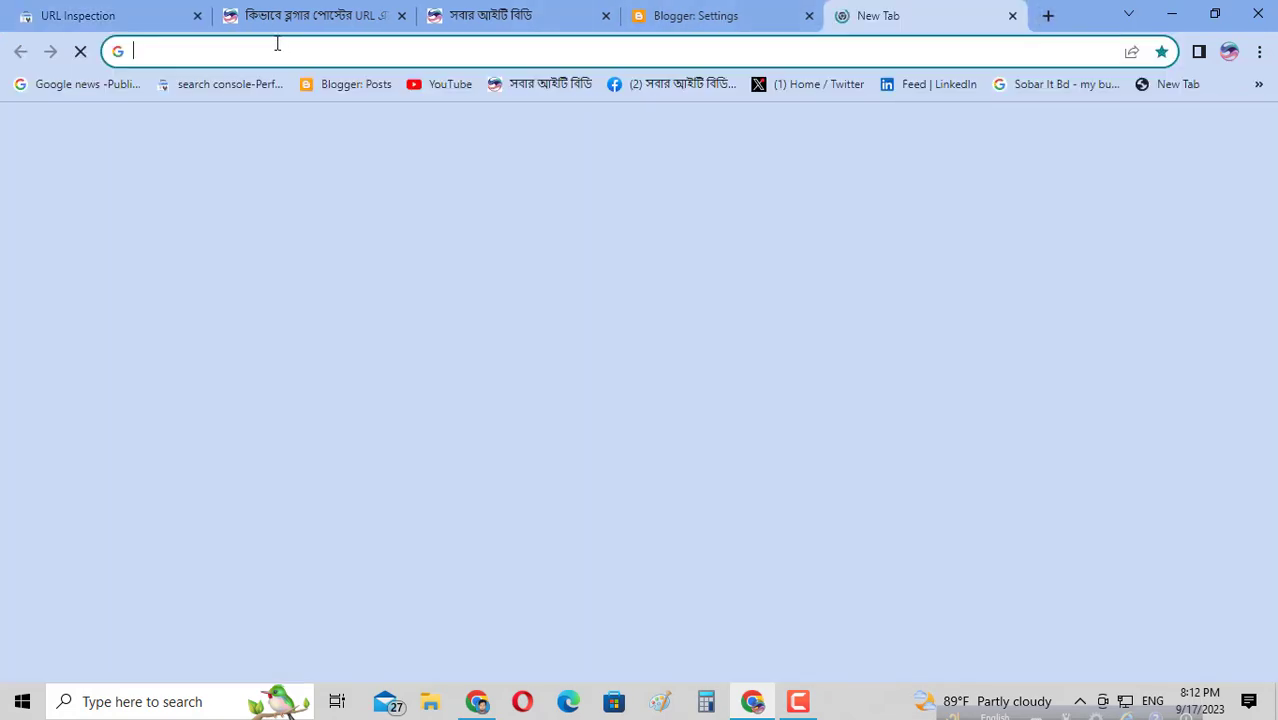
pyautogui.rightClick(278, 44)
pyautogui.click(328, 171)
pyautogui.press('Return')
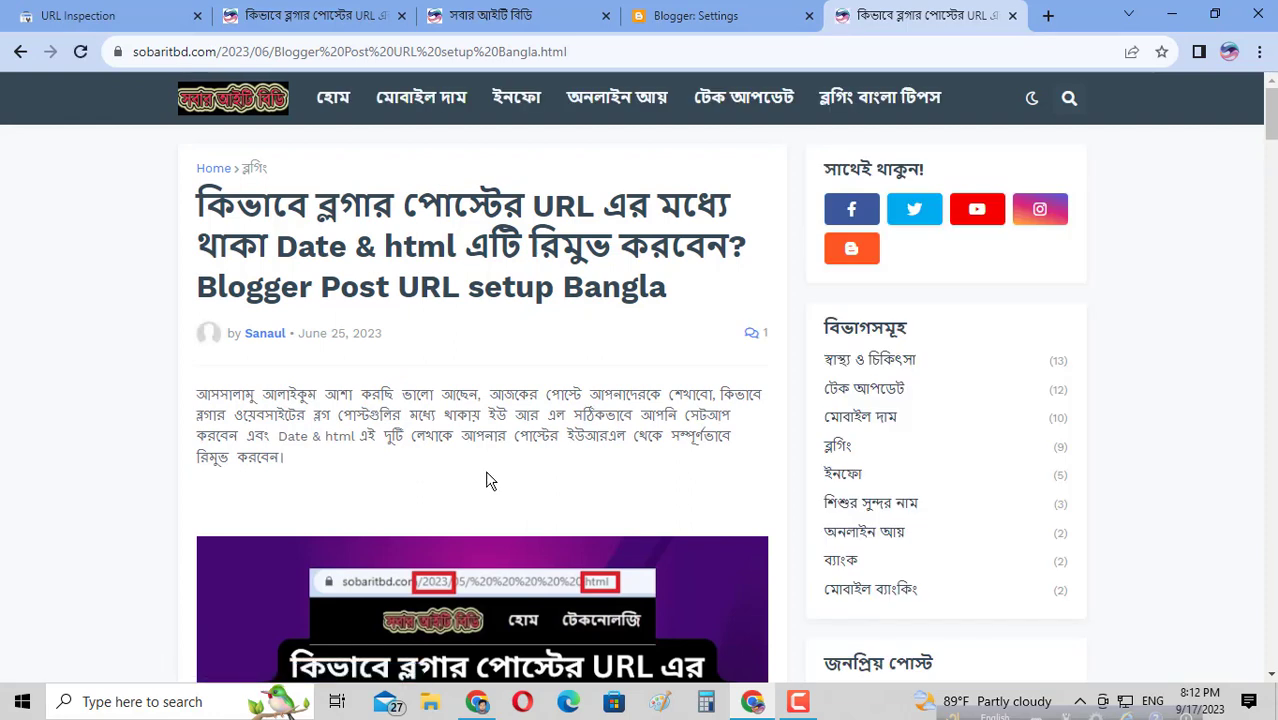
# - Return to Search Console's page indexing report and open the "Page with redirect" issue
pyautogui.click(103, 10)
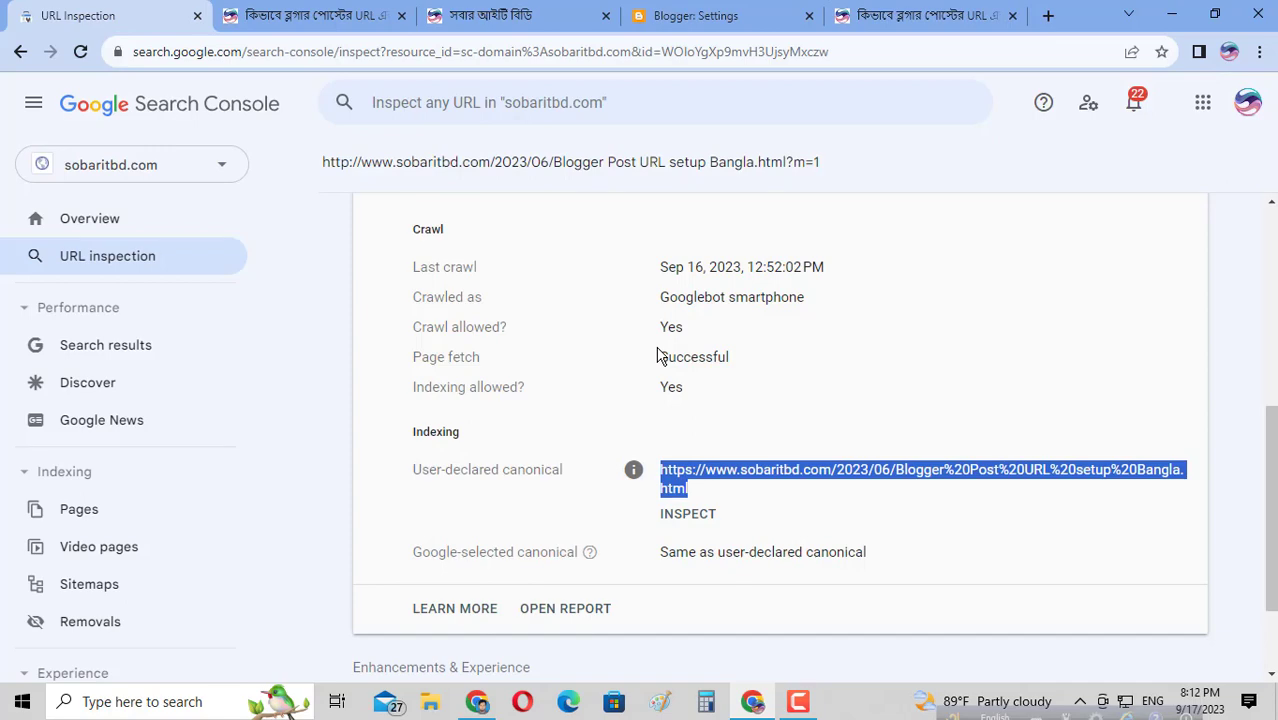
pyautogui.click(79, 509)
pyautogui.scroll(-5, 530, 430)
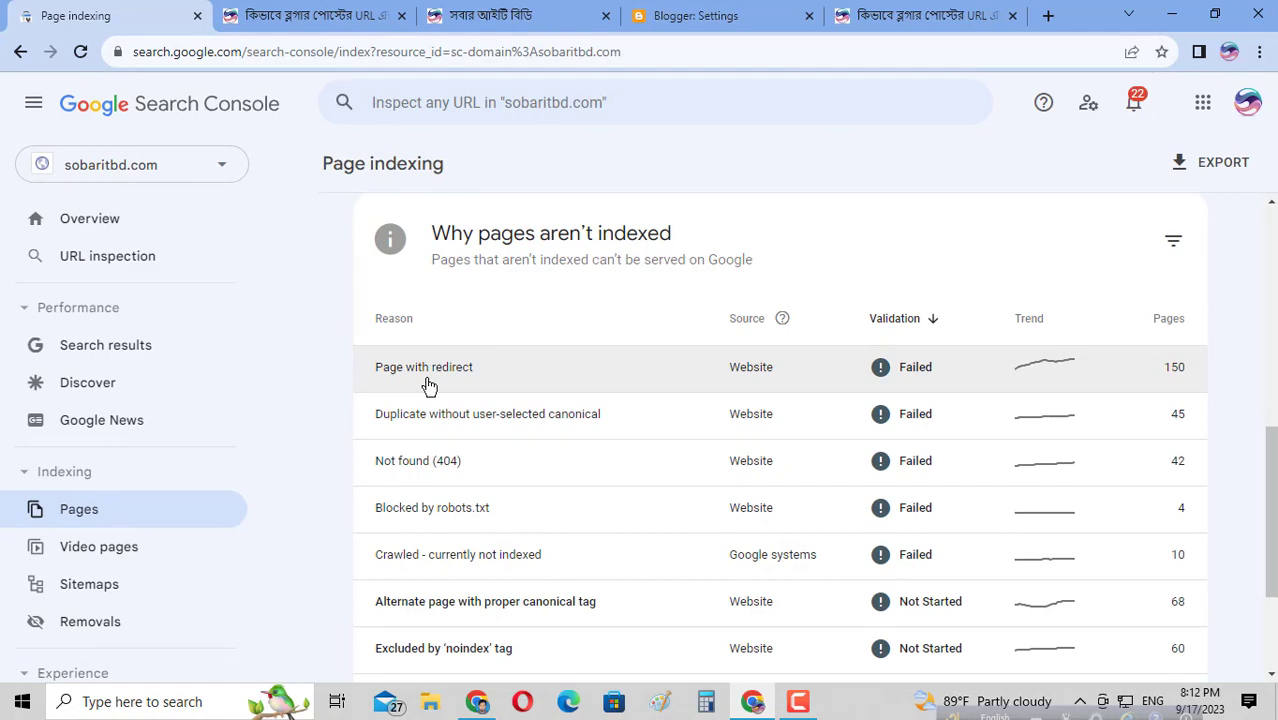
pyautogui.click(524, 383)
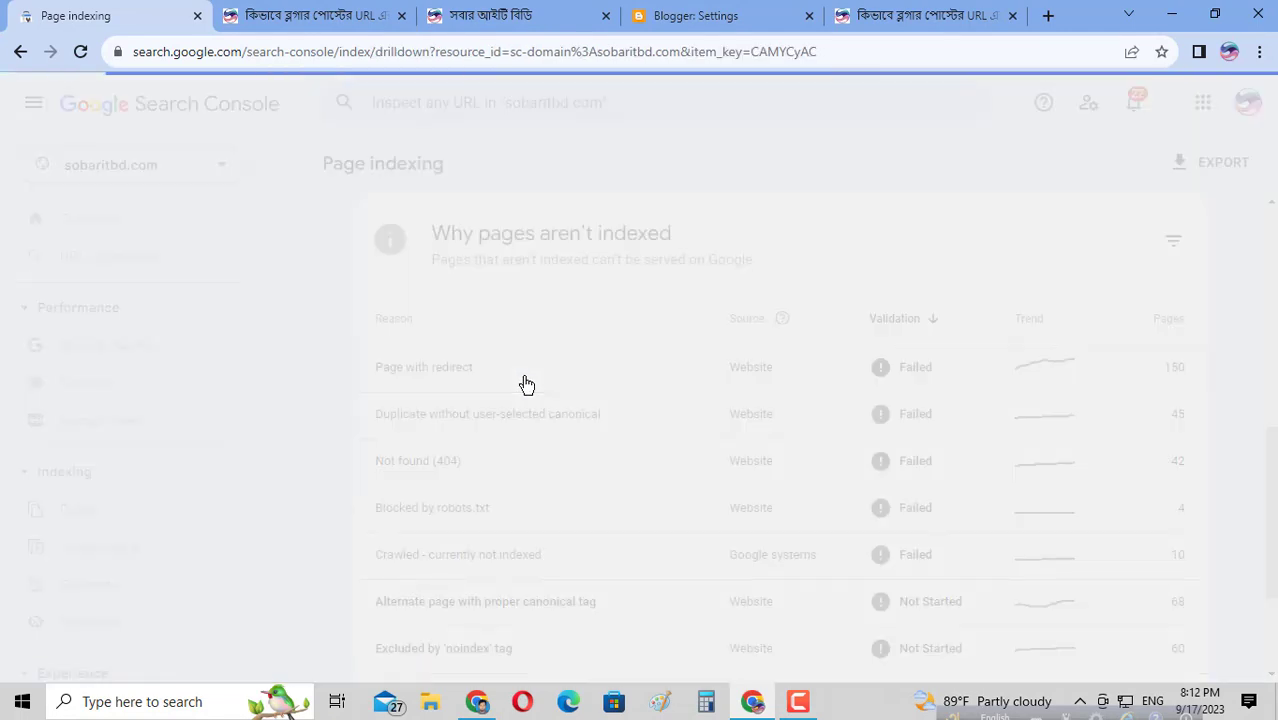
pyautogui.scroll(-7, 526, 385)
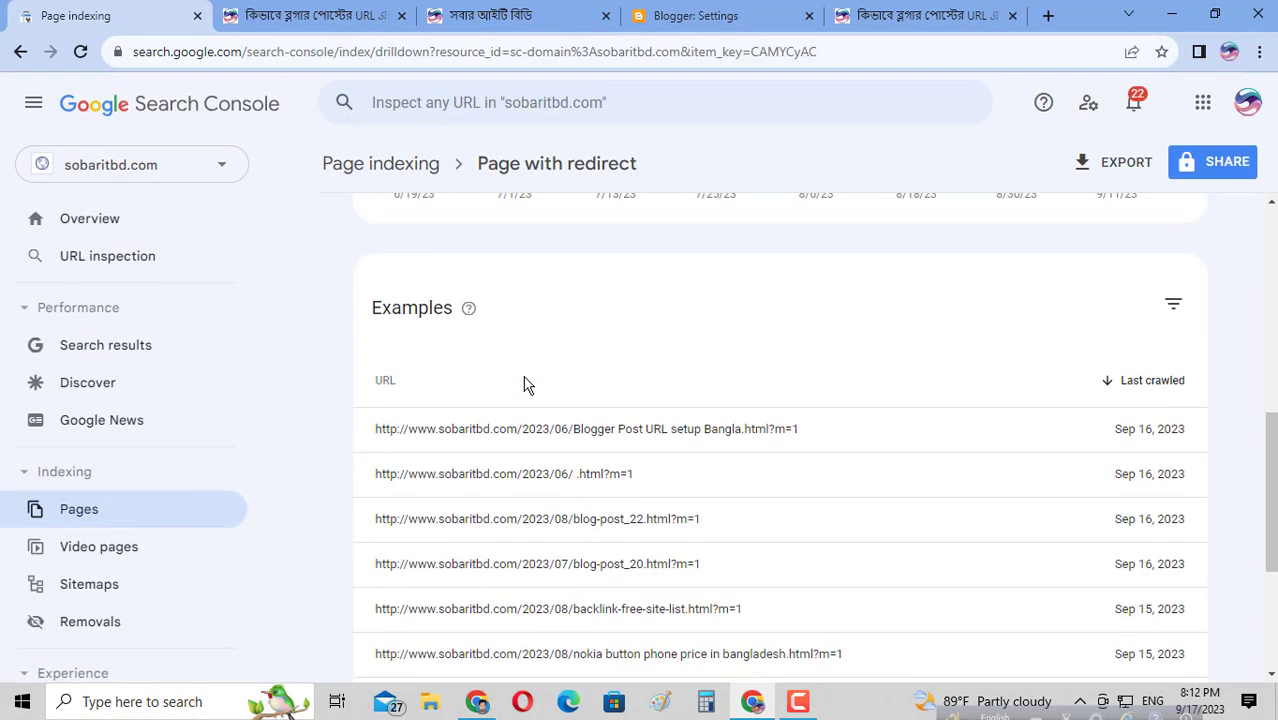
pyautogui.scroll(-1, 645, 298)
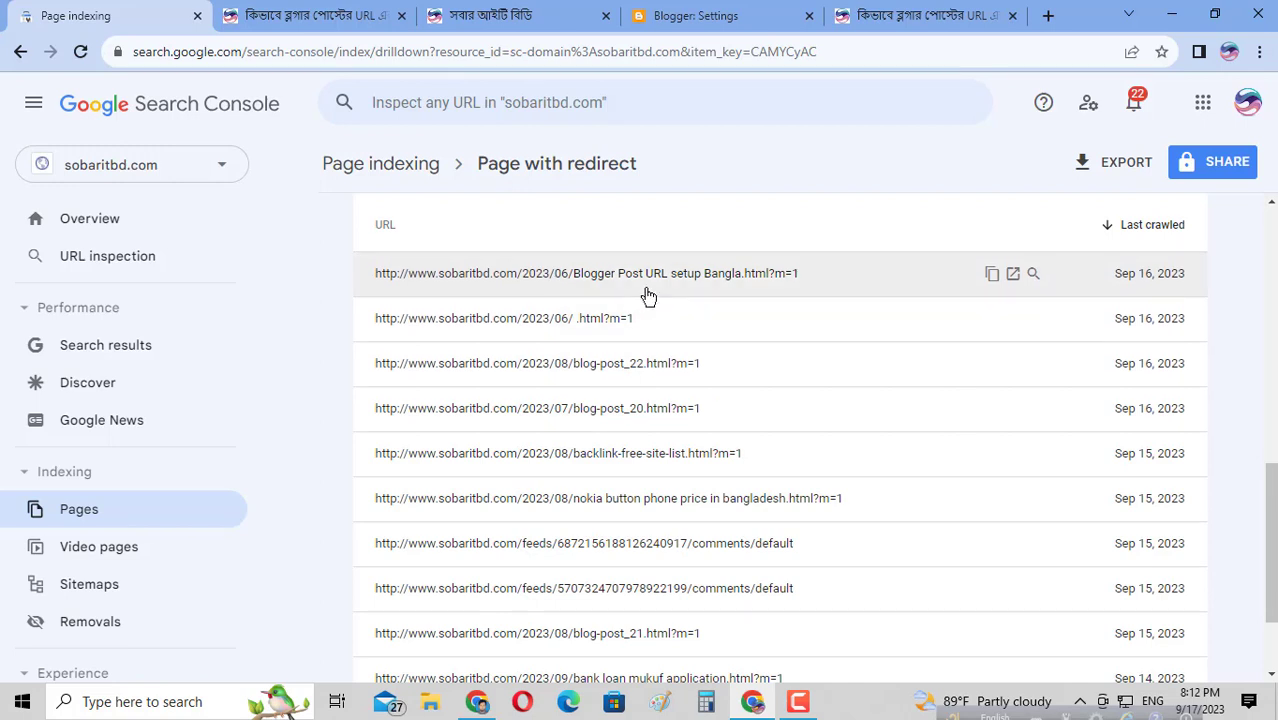
pyautogui.scroll(-2, 645, 296)
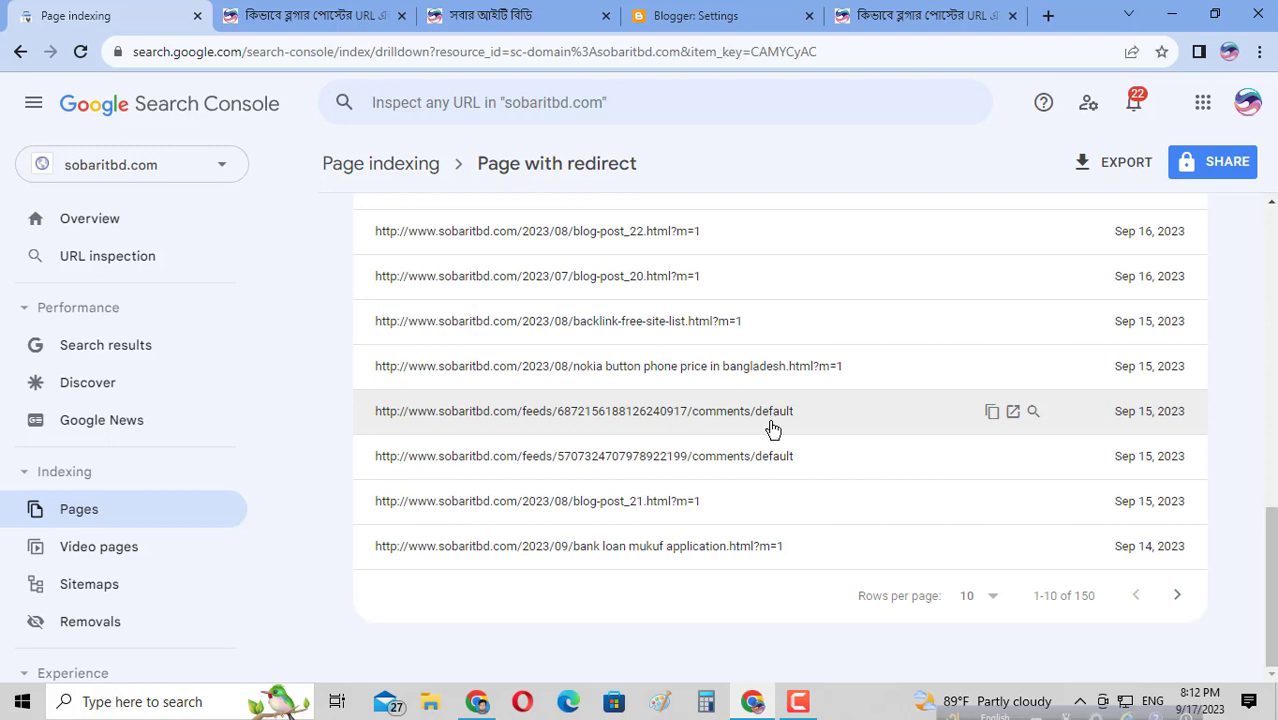
pyautogui.click(1013, 414)
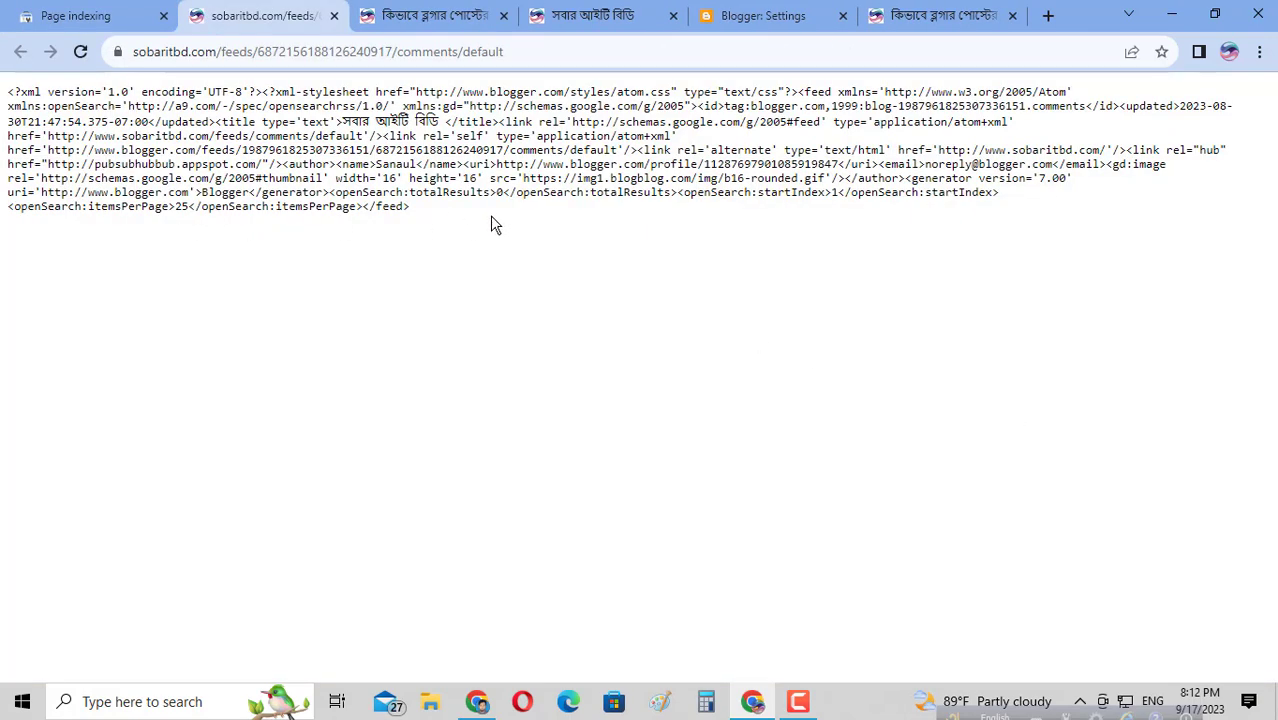
pyautogui.moveTo(491, 221); pyautogui.dragTo(4, 97)
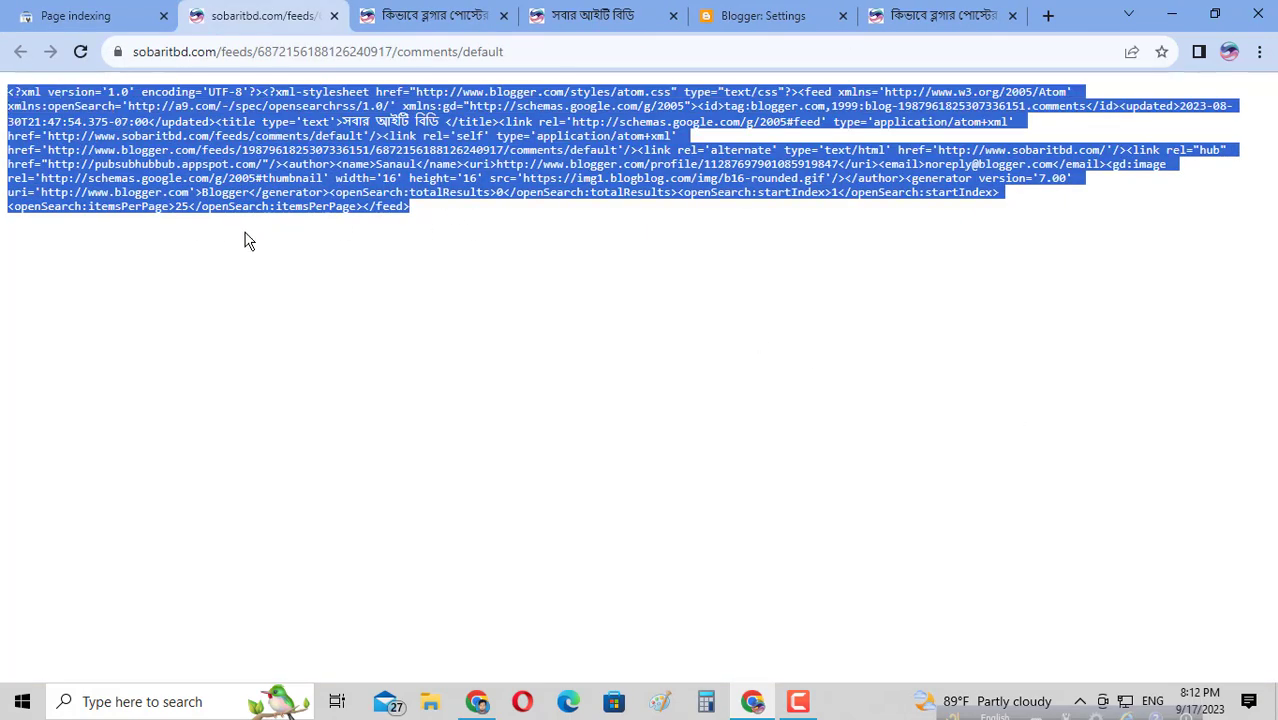
pyautogui.click(334, 16)
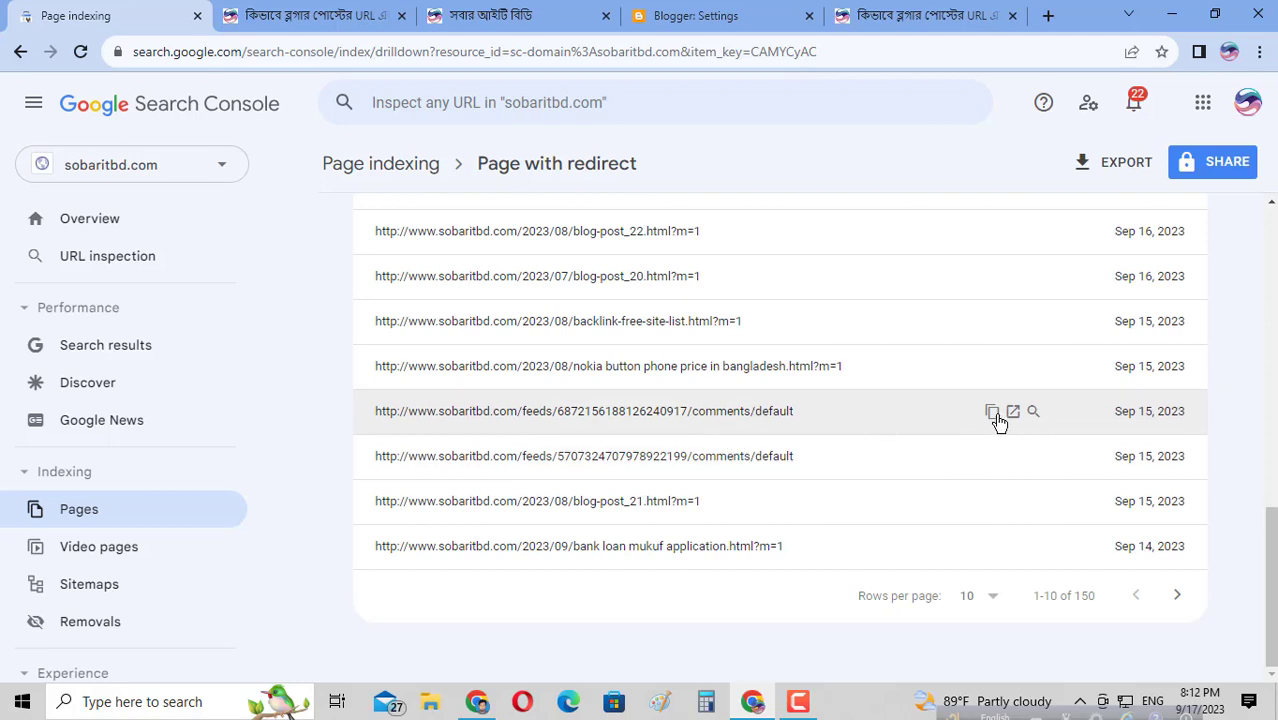
pyautogui.click(992, 414)
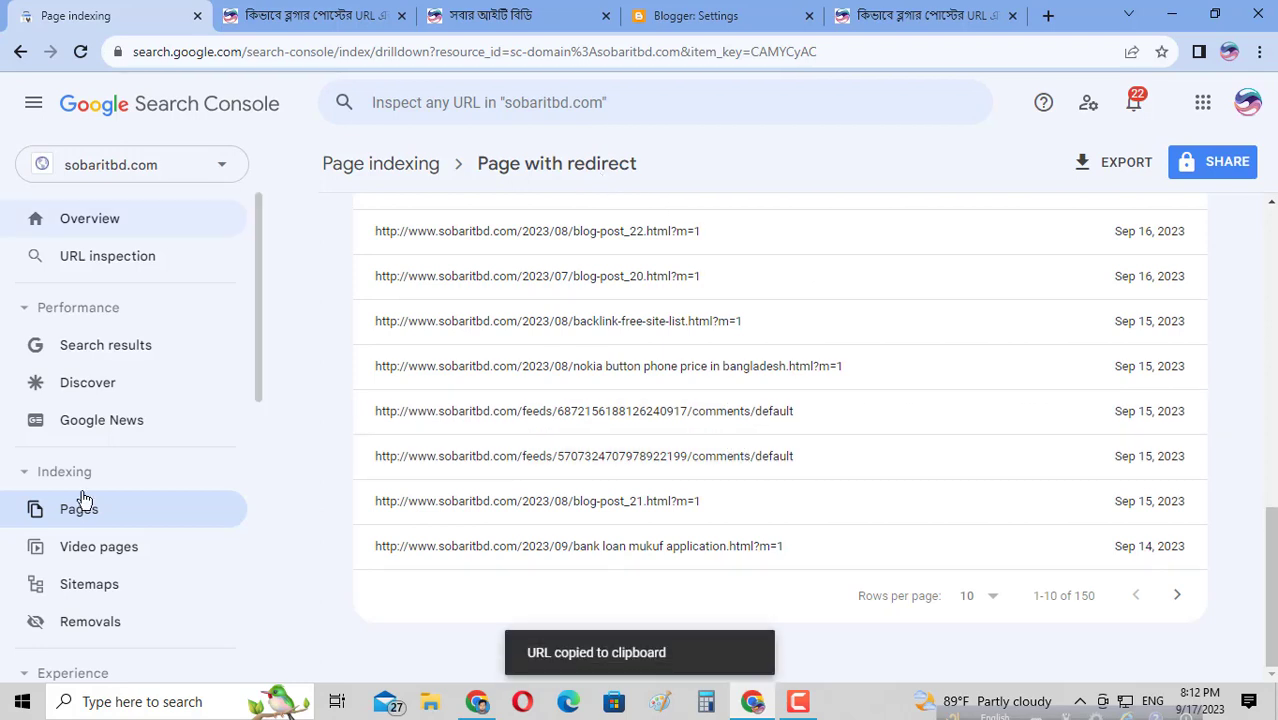
pyautogui.click(106, 626)
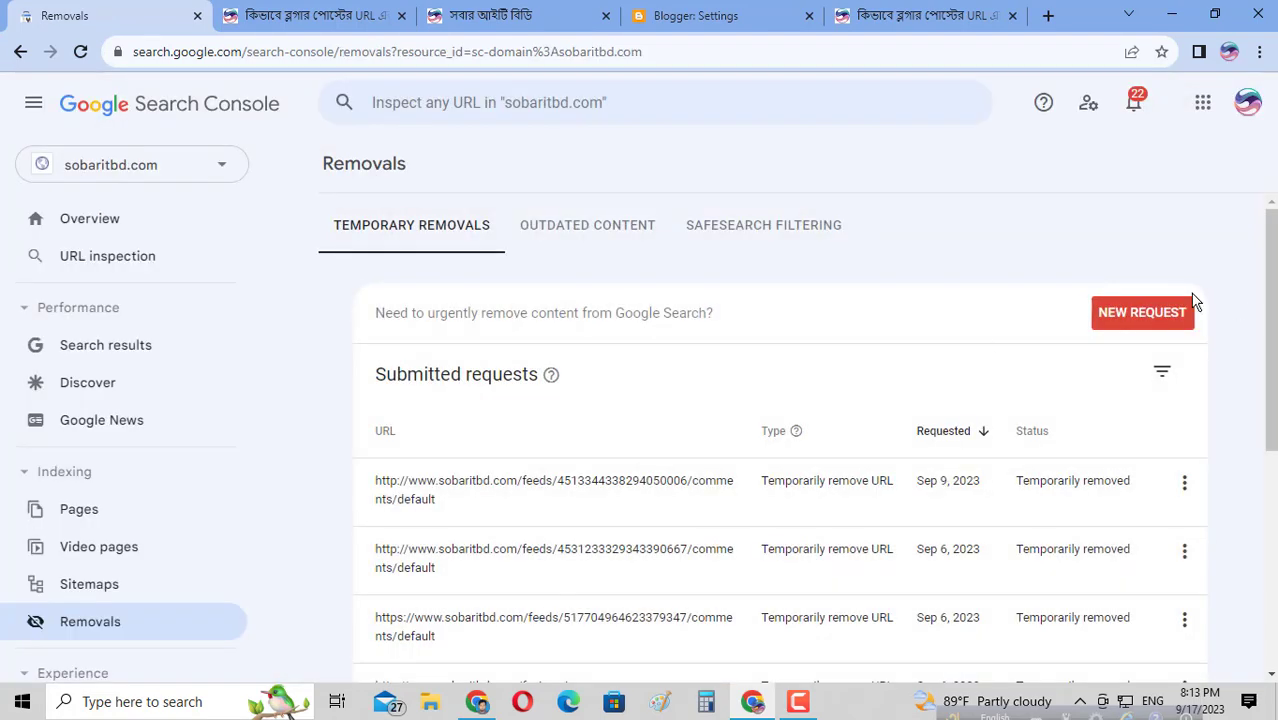
pyautogui.click(1113, 313)
pyautogui.click(450, 378)
pyautogui.rightClick(409, 378)
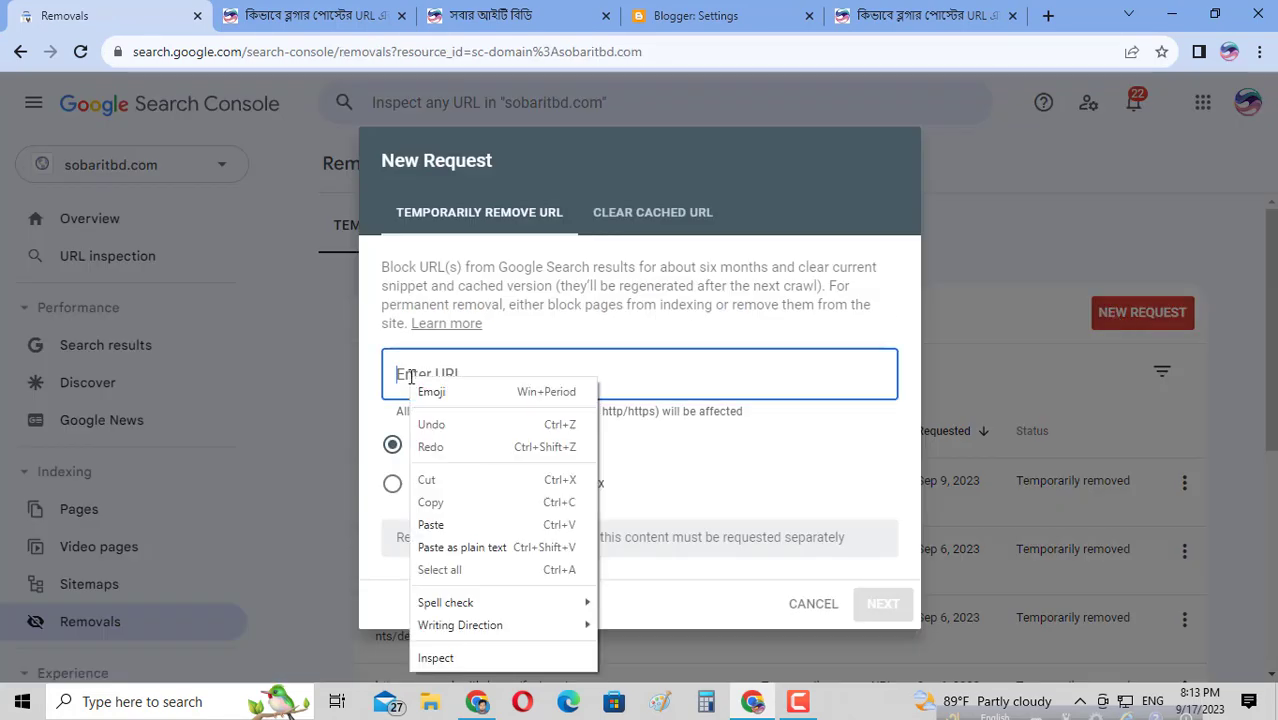
pyautogui.click(459, 530)
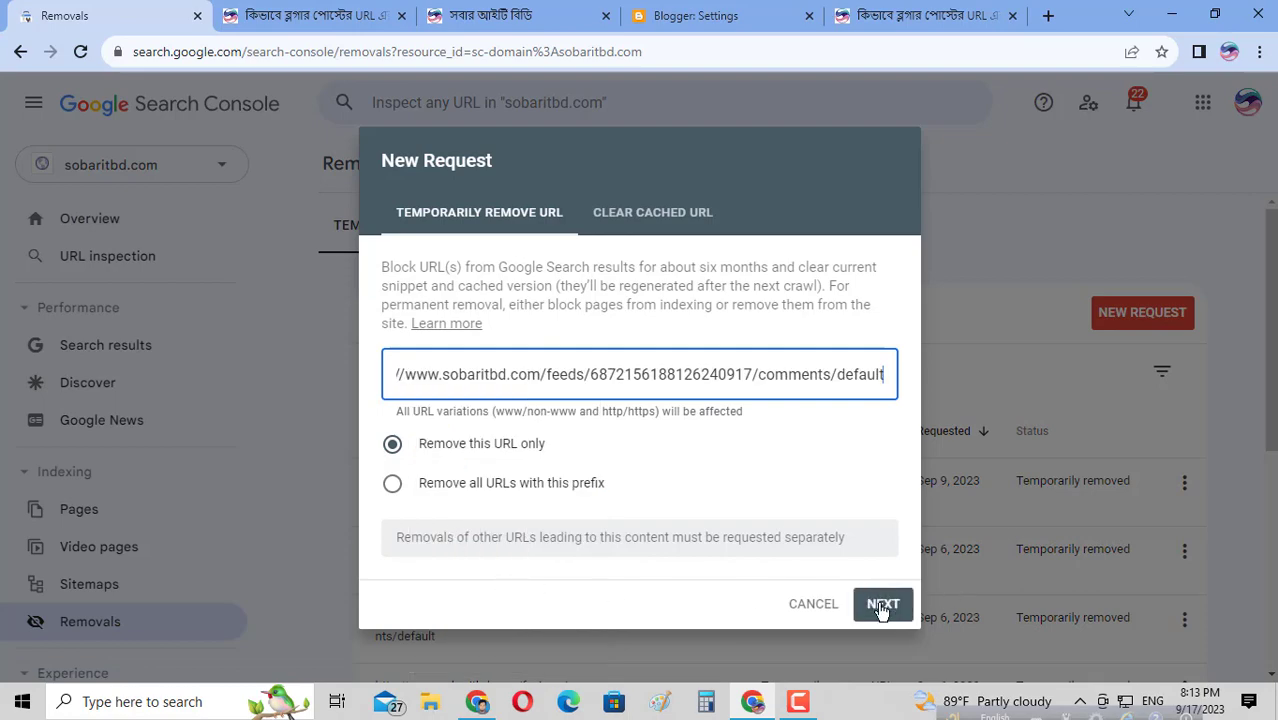
pyautogui.click(880, 605)
pyautogui.click(821, 484)
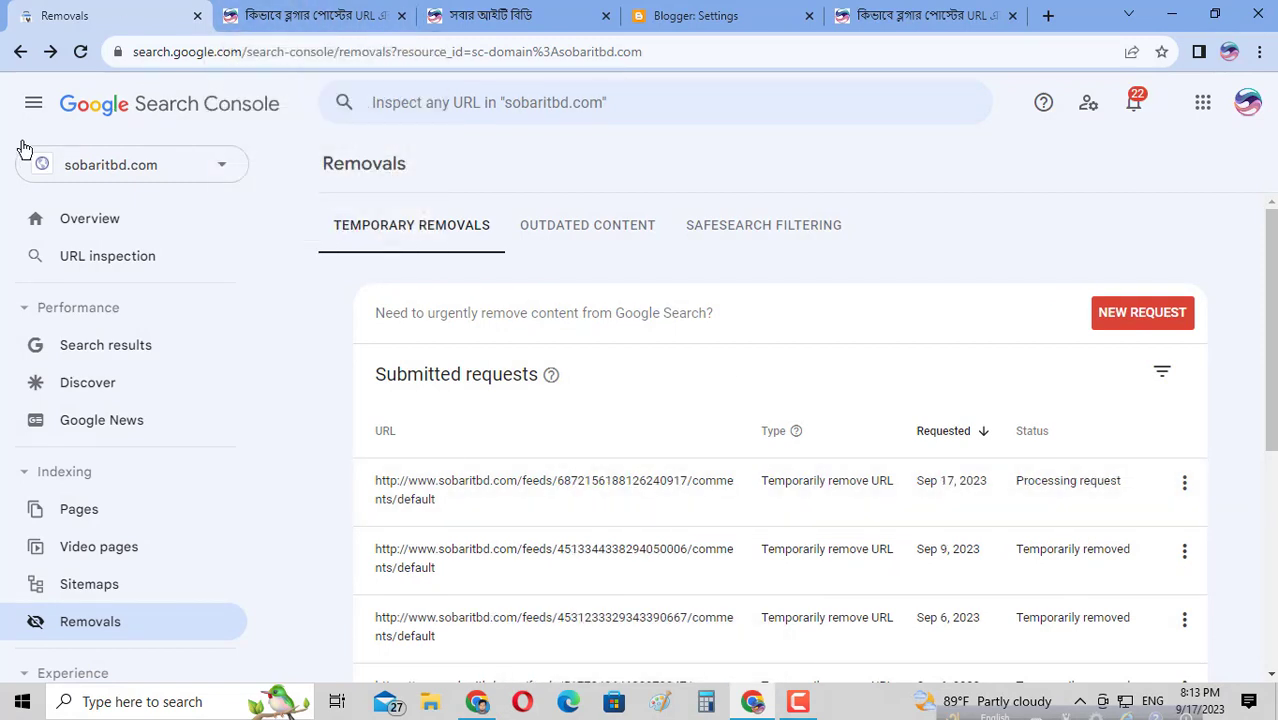
# - Go back to the page indexing report and reopen the "Page with redirect" issue at its example URLs
pyautogui.click(21, 51)
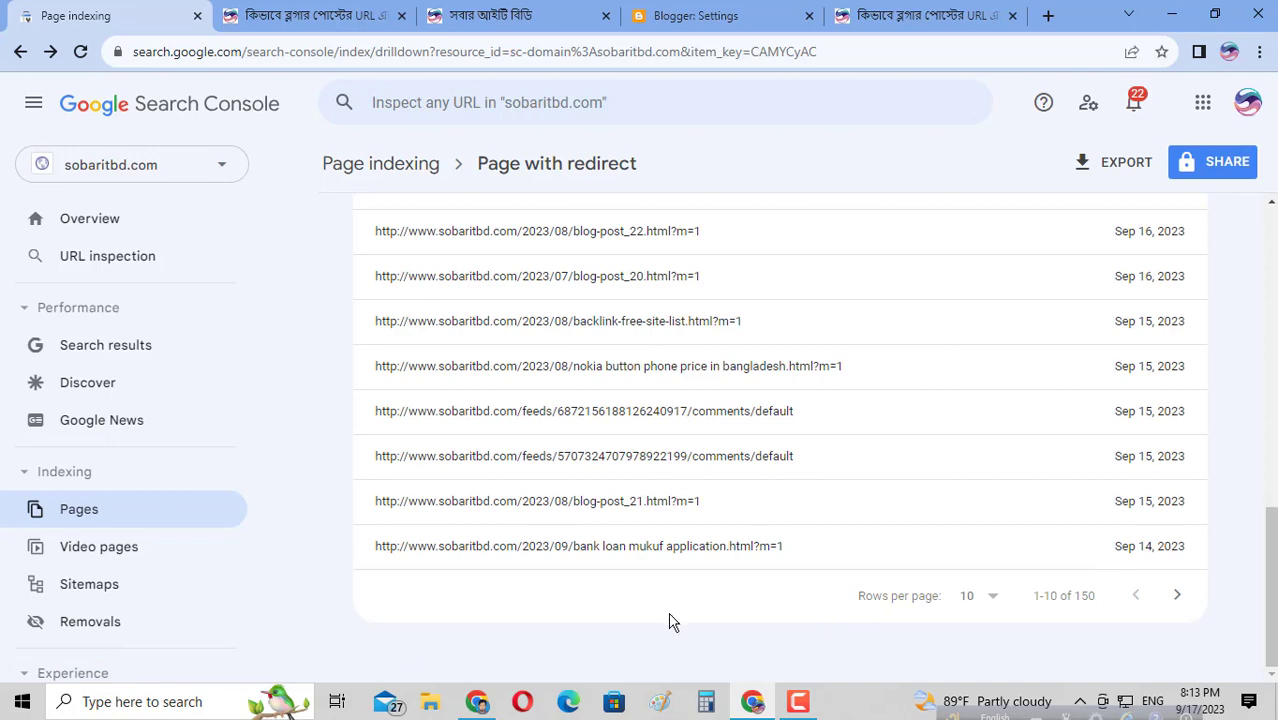
pyautogui.scroll(10, 676, 545)
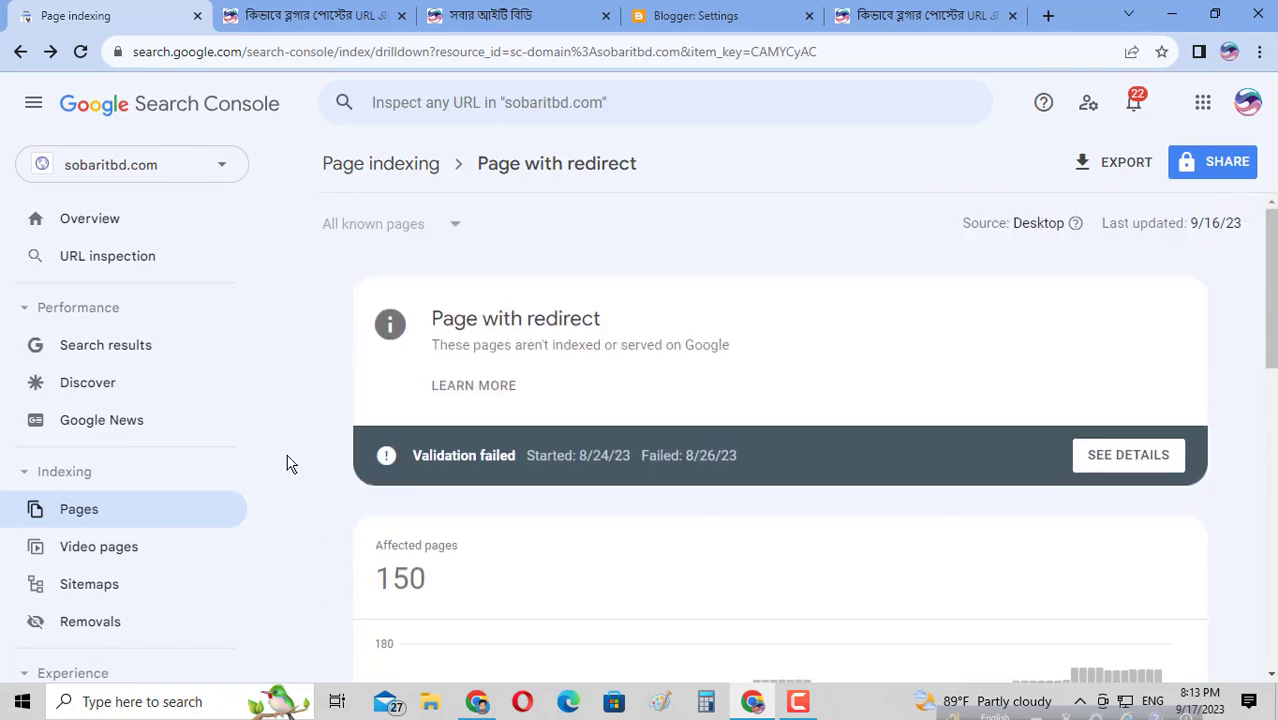
pyautogui.click(108, 508)
pyautogui.scroll(-5, 688, 502)
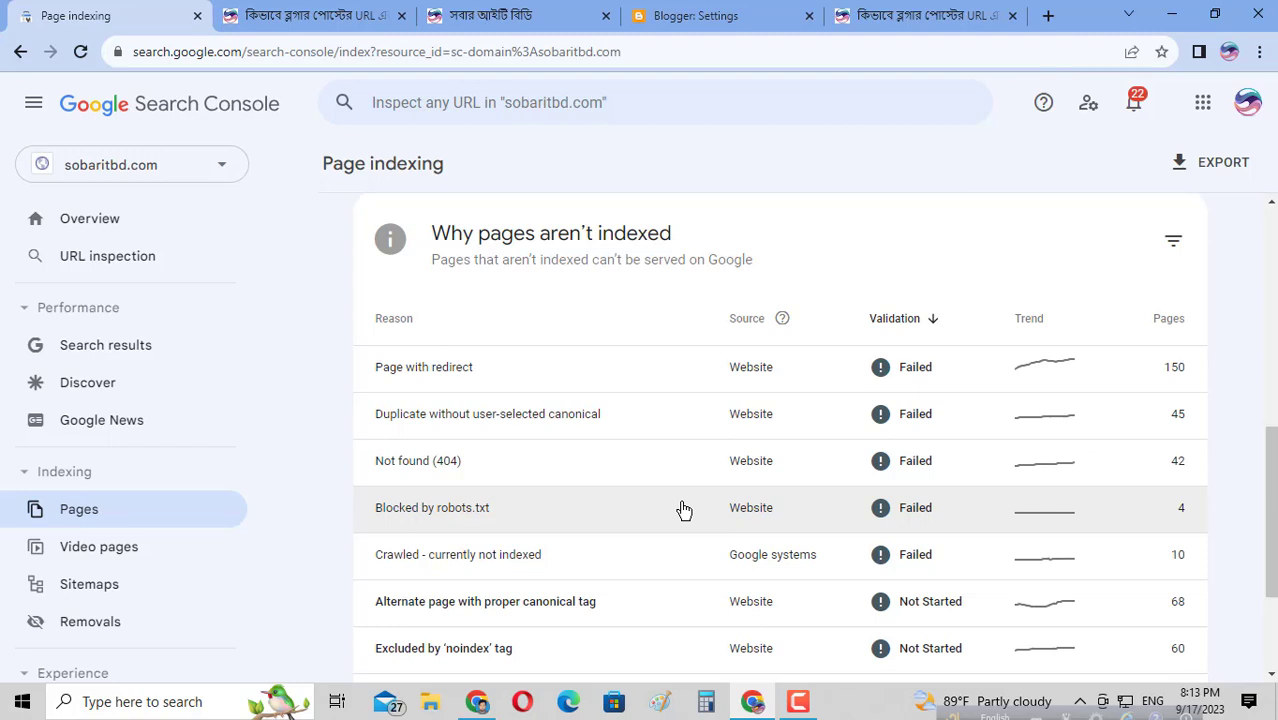
pyautogui.click(733, 367)
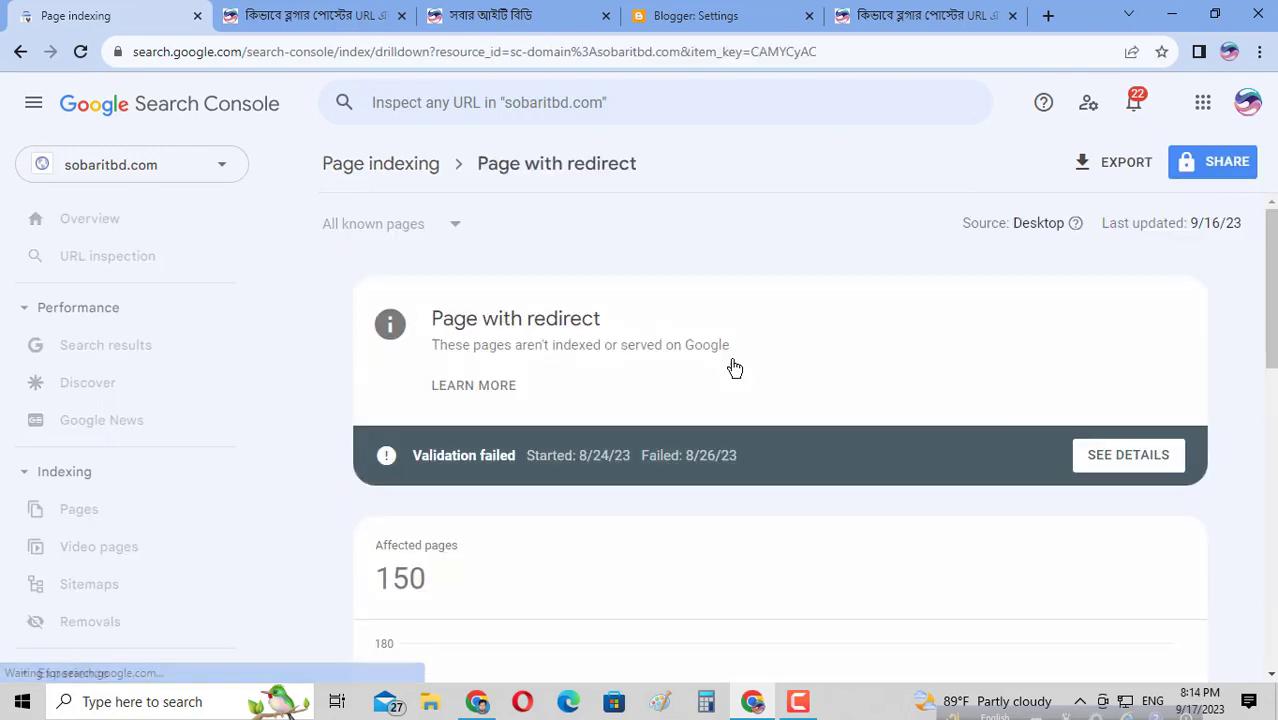
pyautogui.scroll(-10, 705, 479)
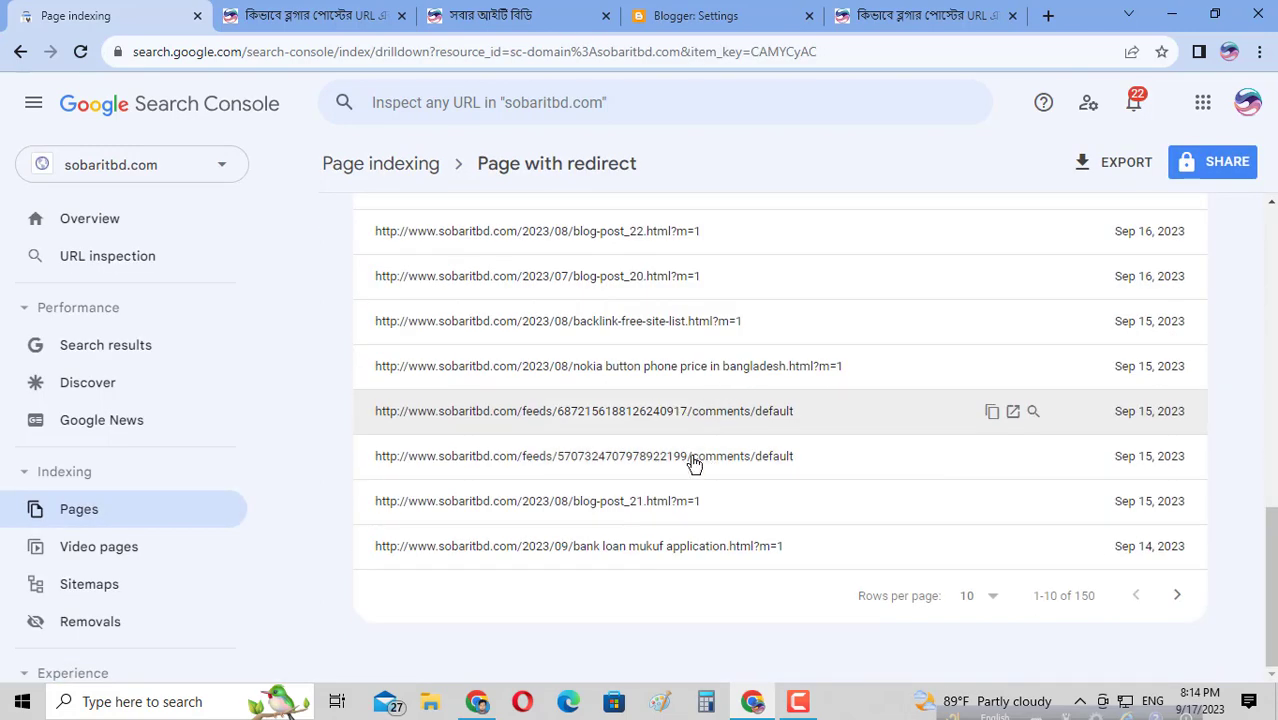
pyautogui.click(756, 468)
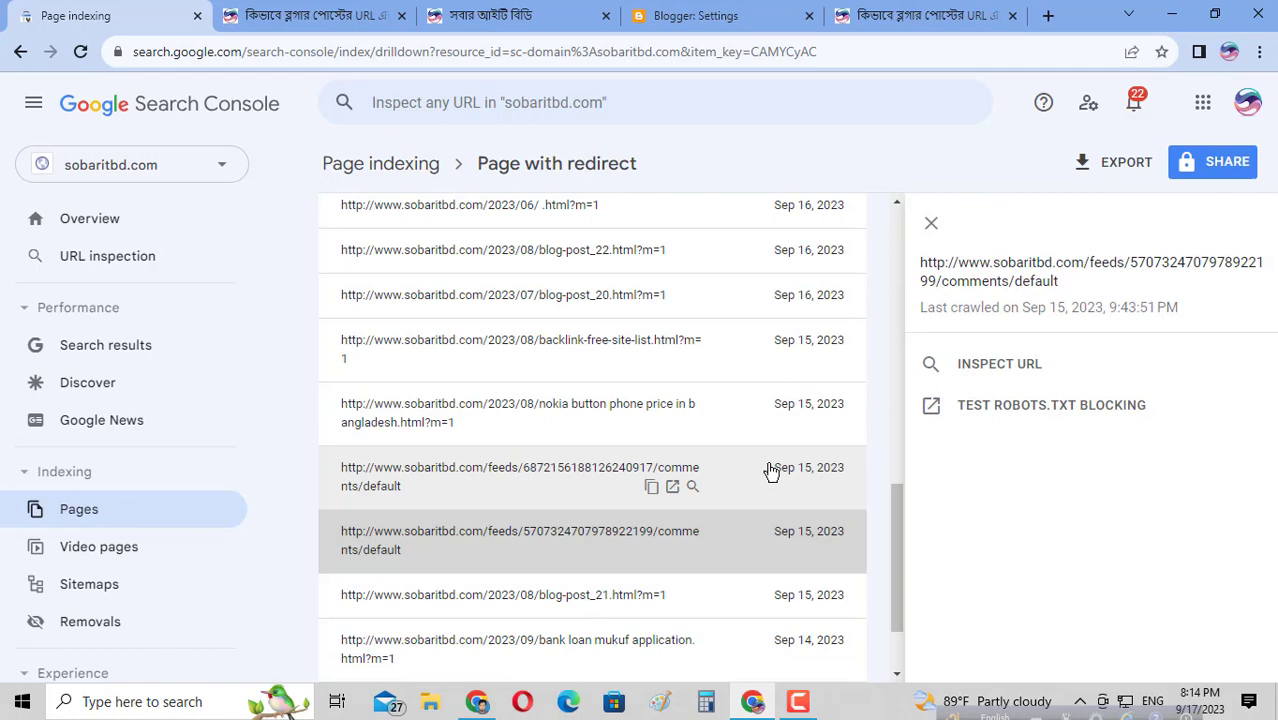
pyautogui.click(930, 223)
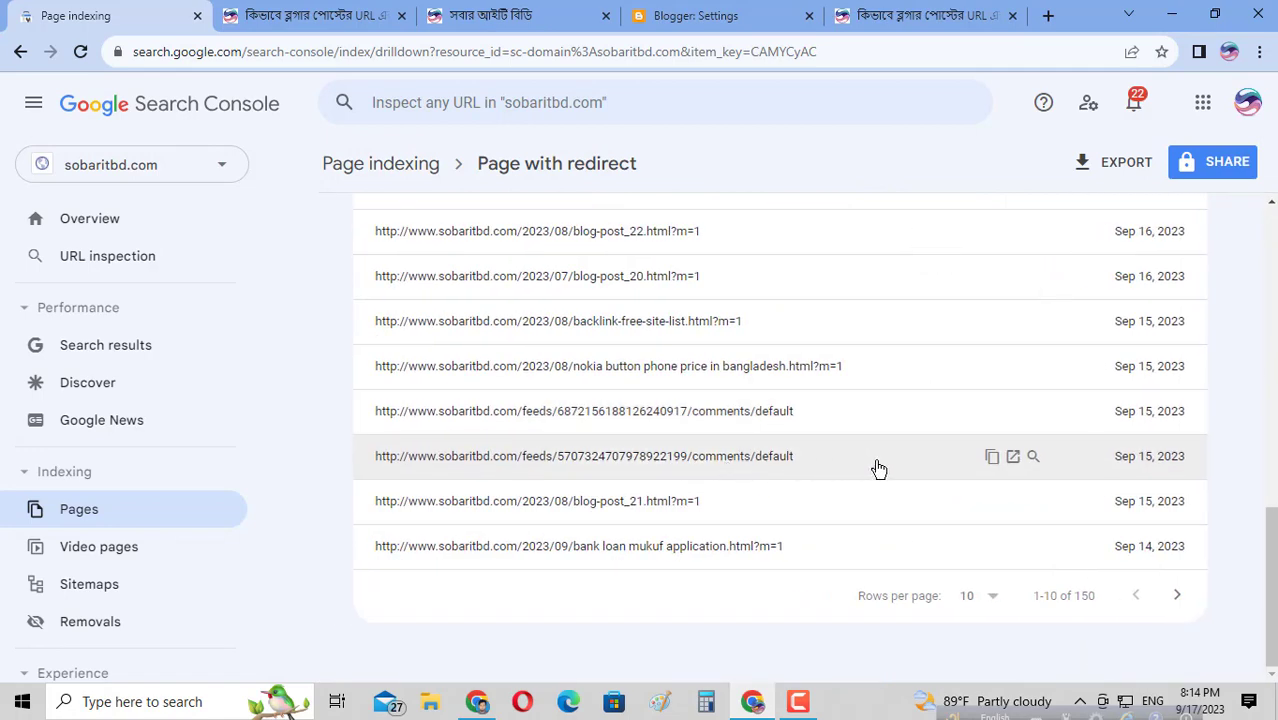
pyautogui.click(1011, 462)
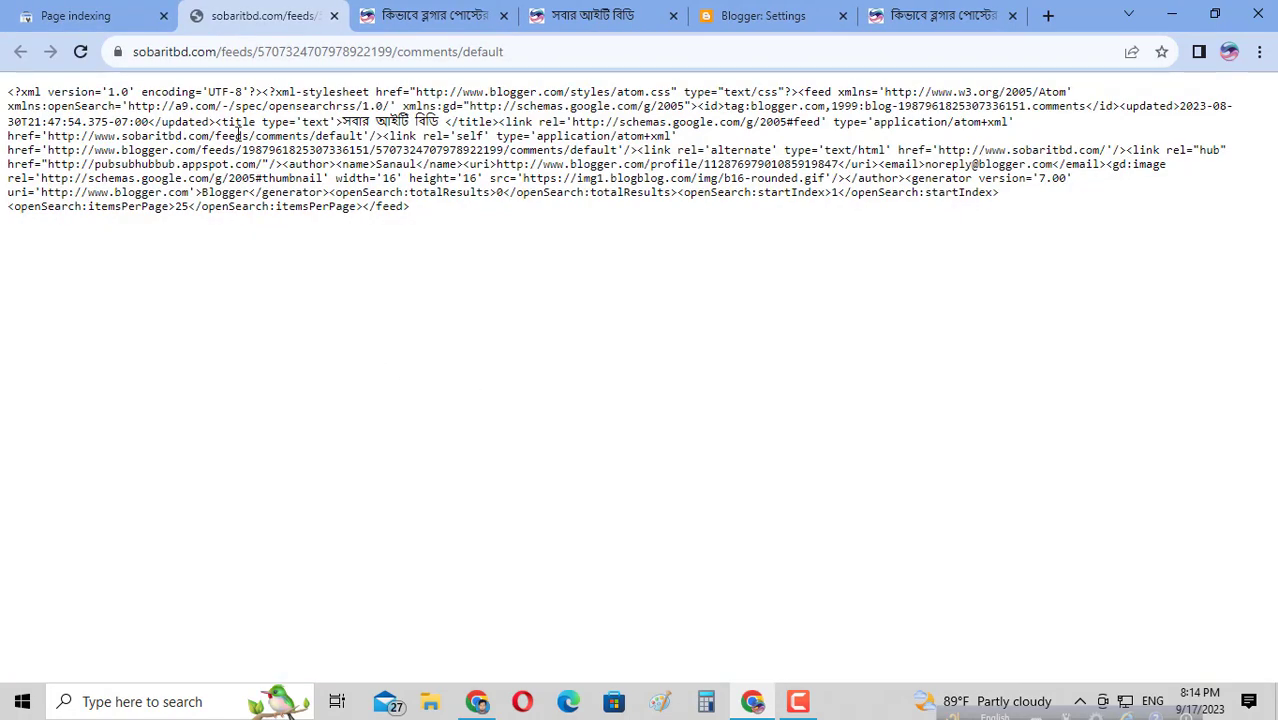
pyautogui.click(332, 16)
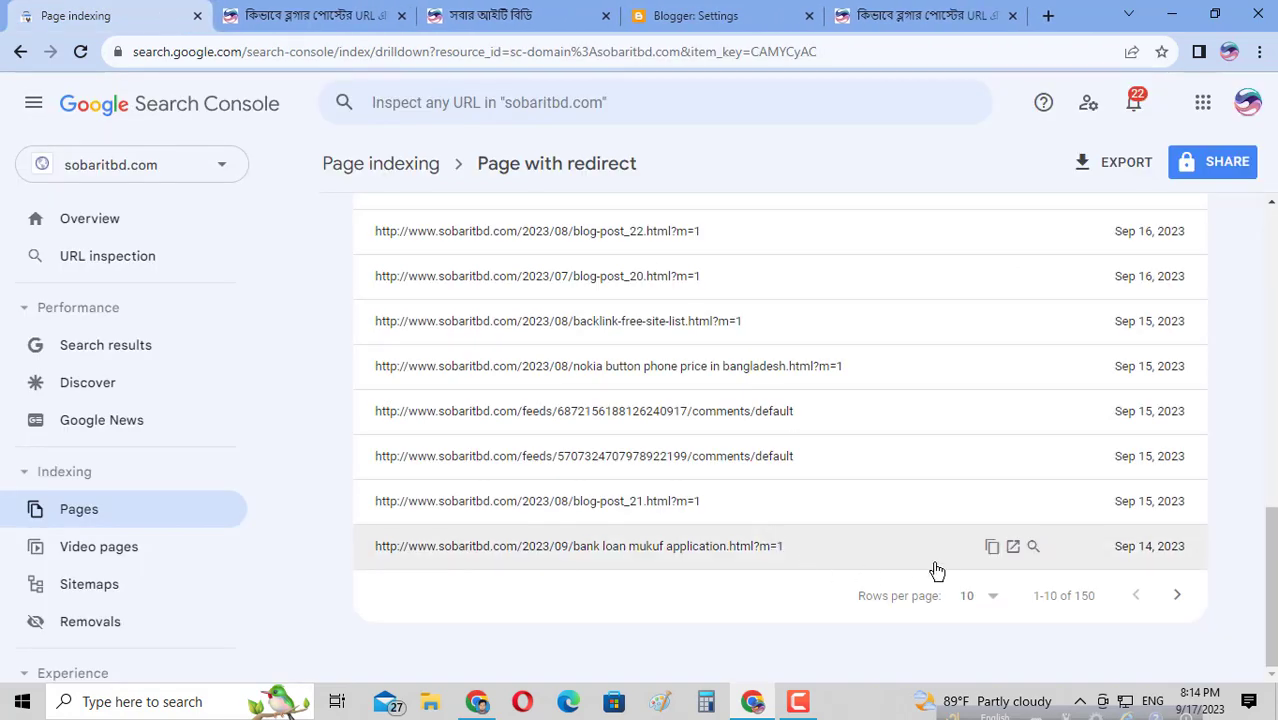
# - Page through the affected example URLs up to rows 31-40, checking for further ?m=1 and comment feed addresses
pyautogui.click(1177, 596)
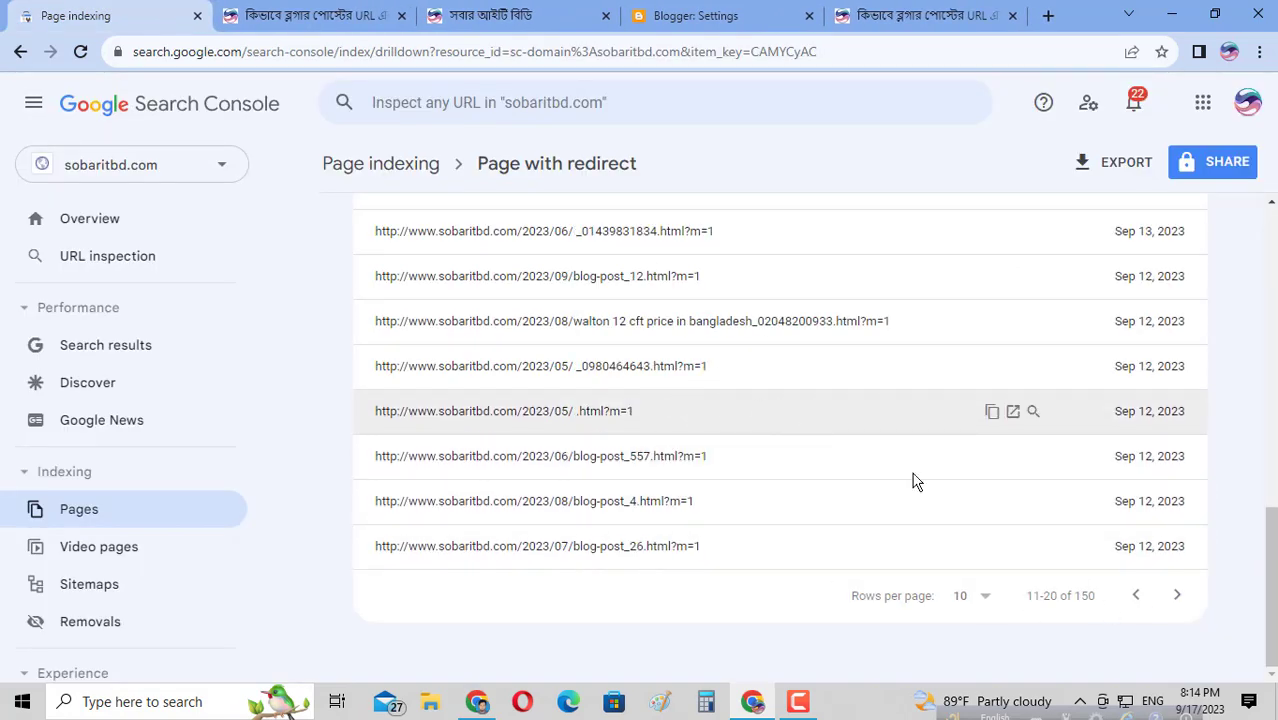
pyautogui.click(1177, 596)
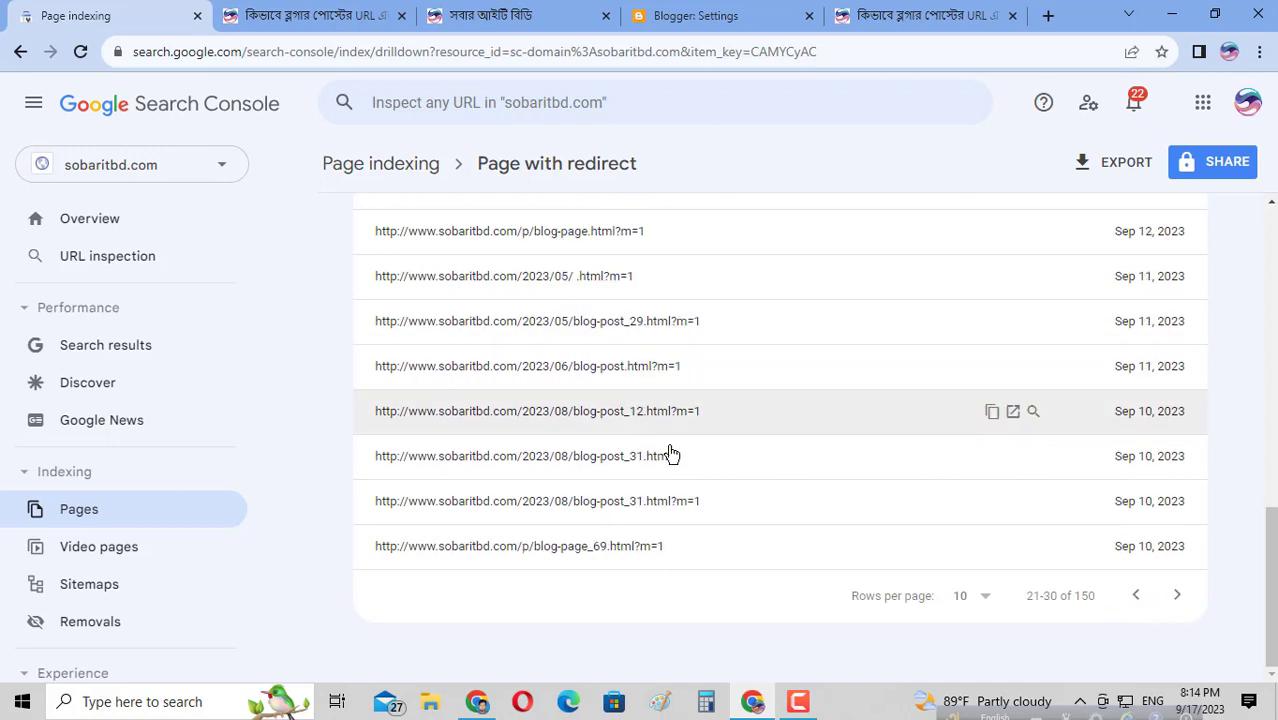
pyautogui.click(1177, 596)
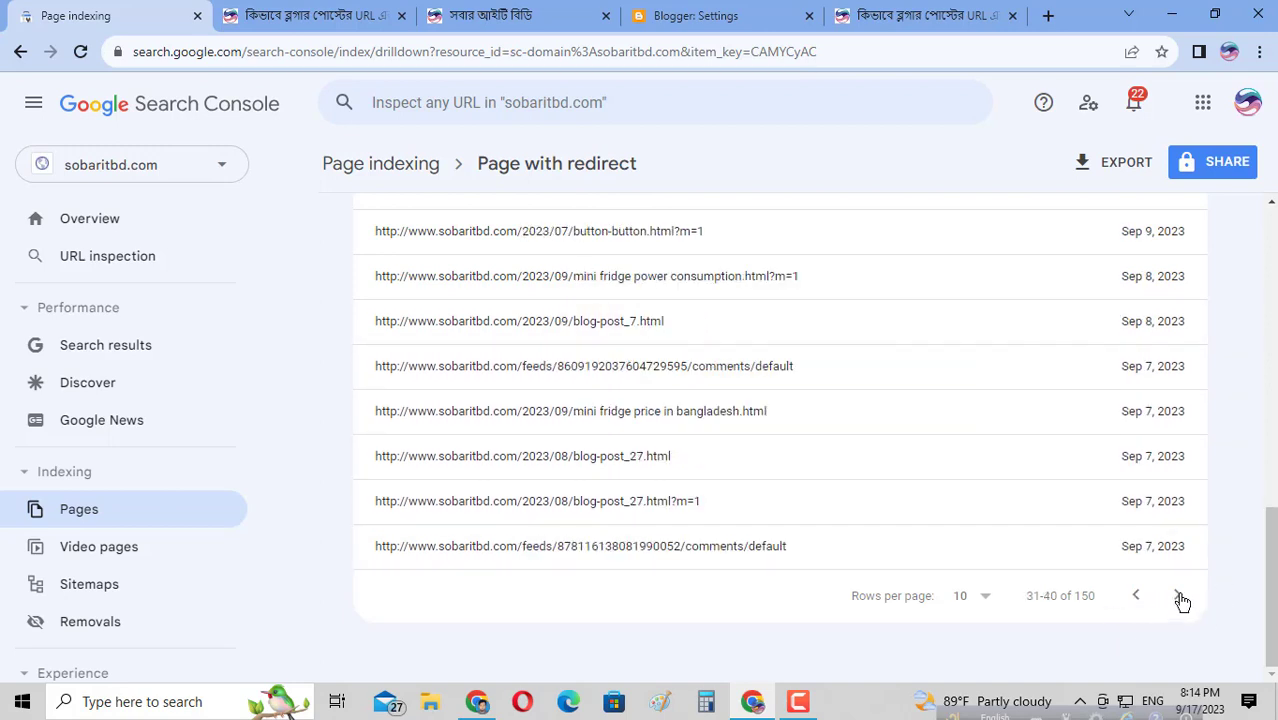
pyautogui.moveTo(1013, 566)
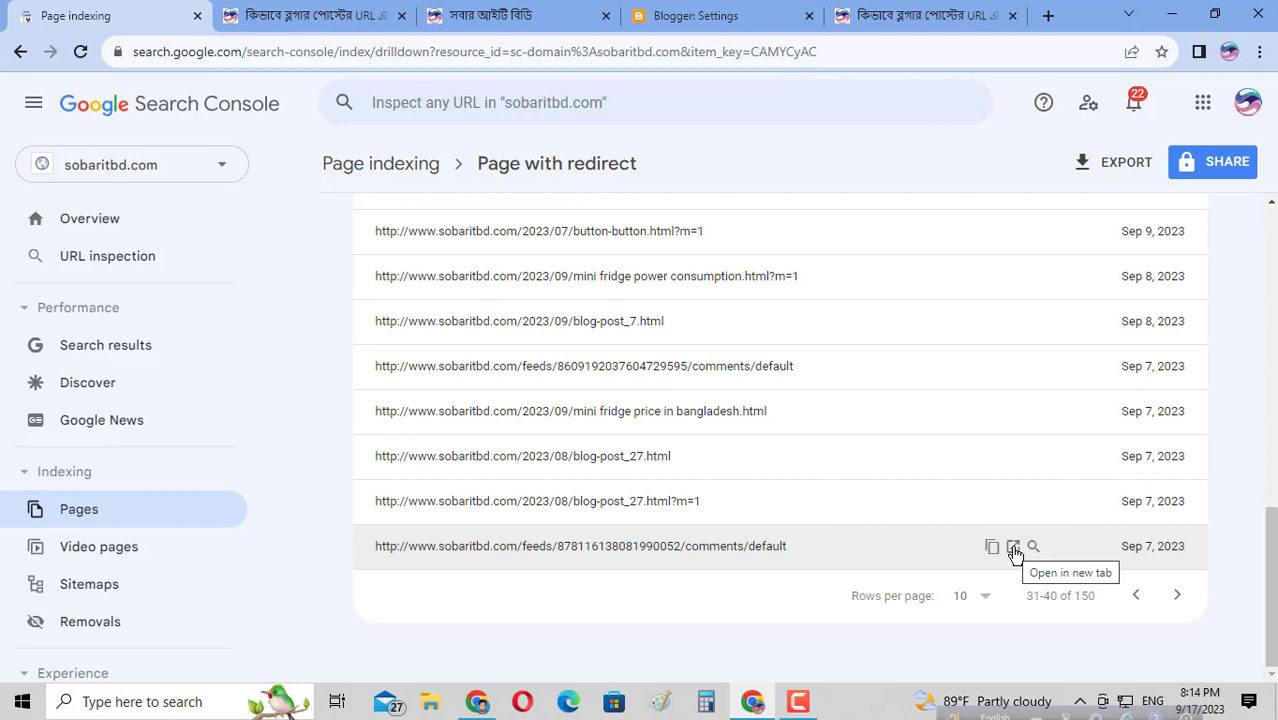
pyautogui.click(1033, 548)
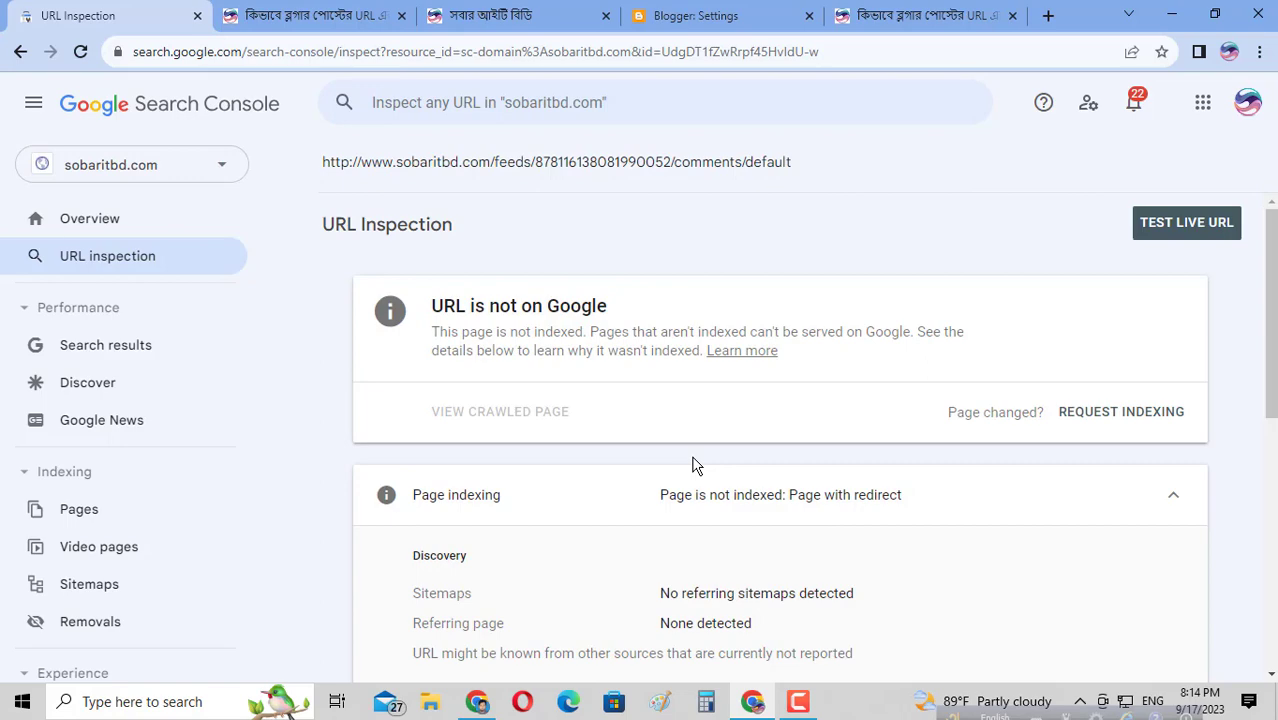
pyautogui.scroll(-5, 733, 445)
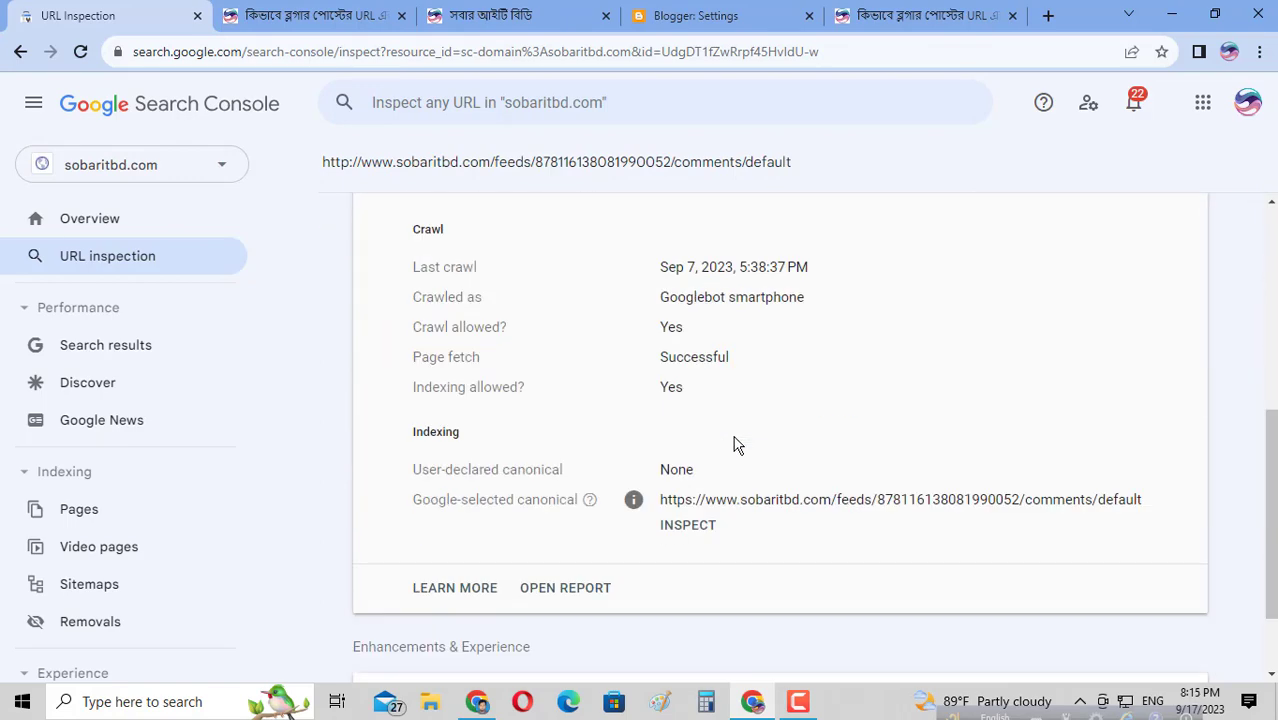
pyautogui.scroll(5, 733, 445)
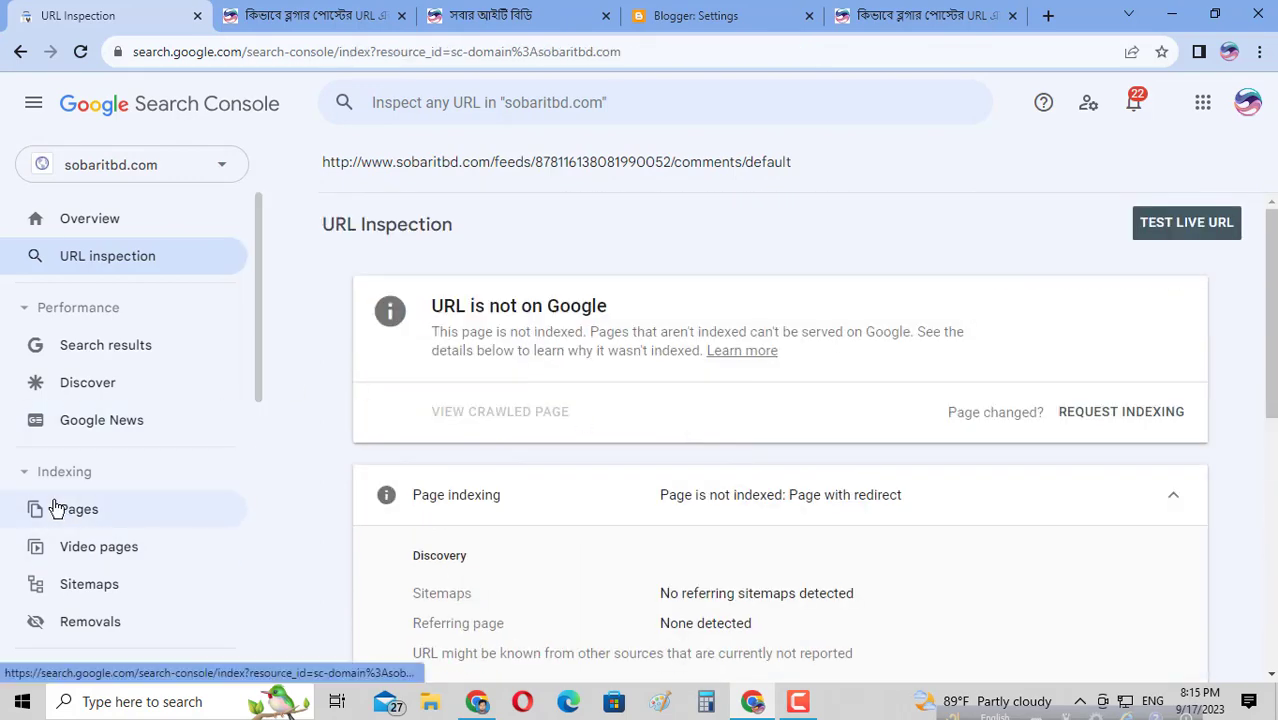
pyautogui.click(40, 509)
pyautogui.scroll(-5, 660, 482)
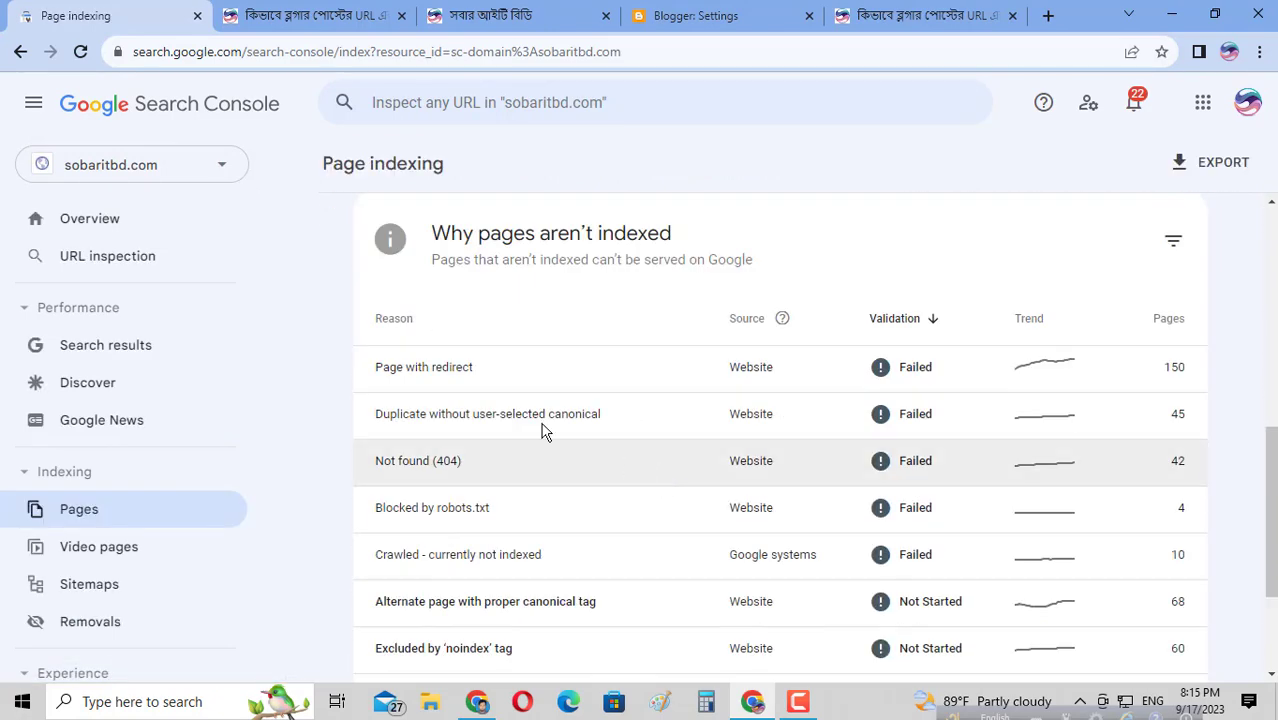